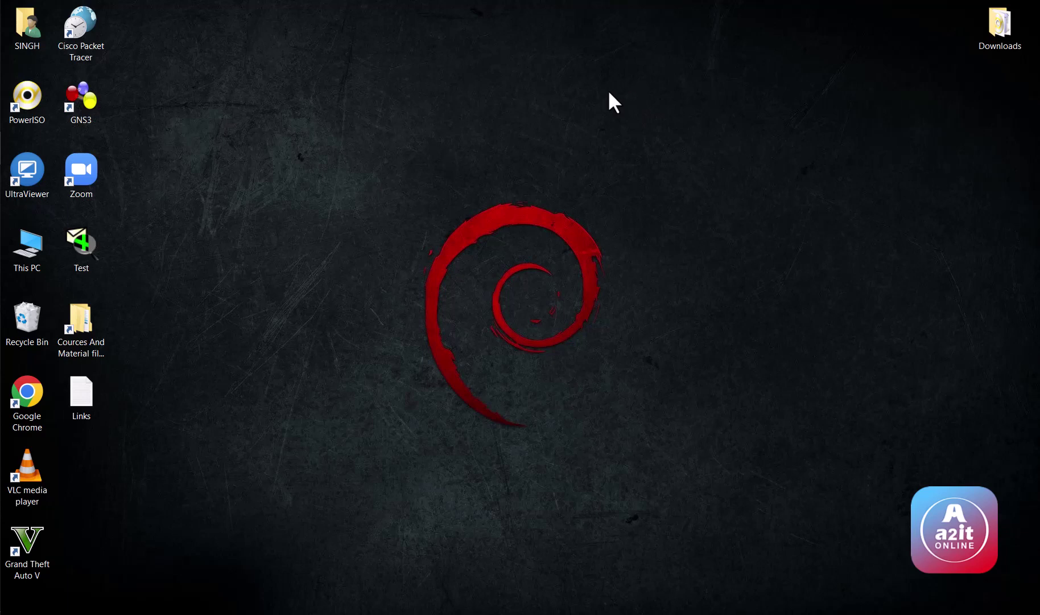
Step: Refresh the Windows desktop from its right-click menu
{"action": "right_click", "coordinate": [524, 185]}
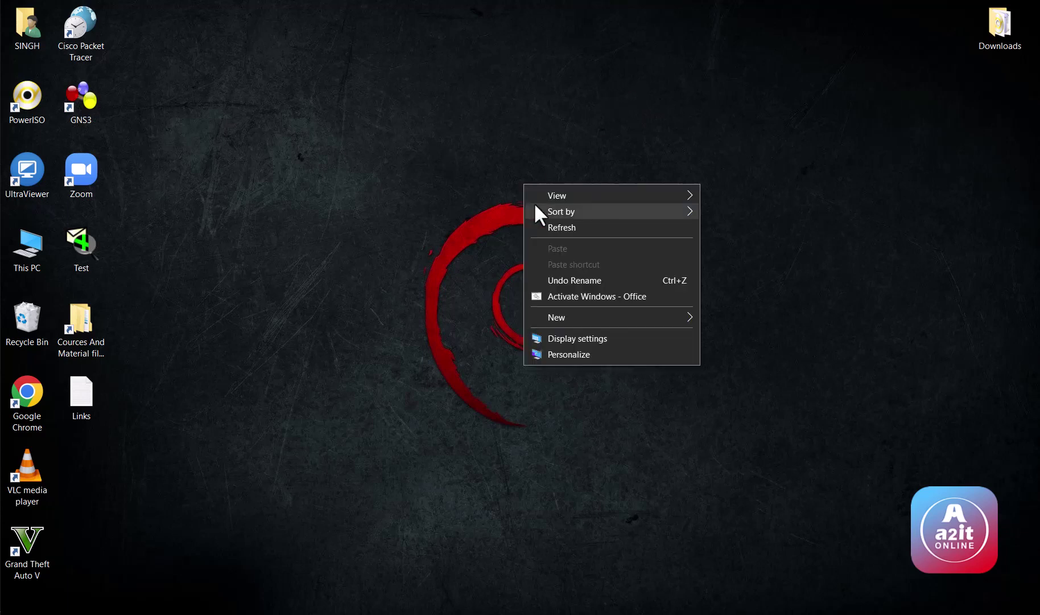
{"action": "left_click", "coordinate": [543, 228]}
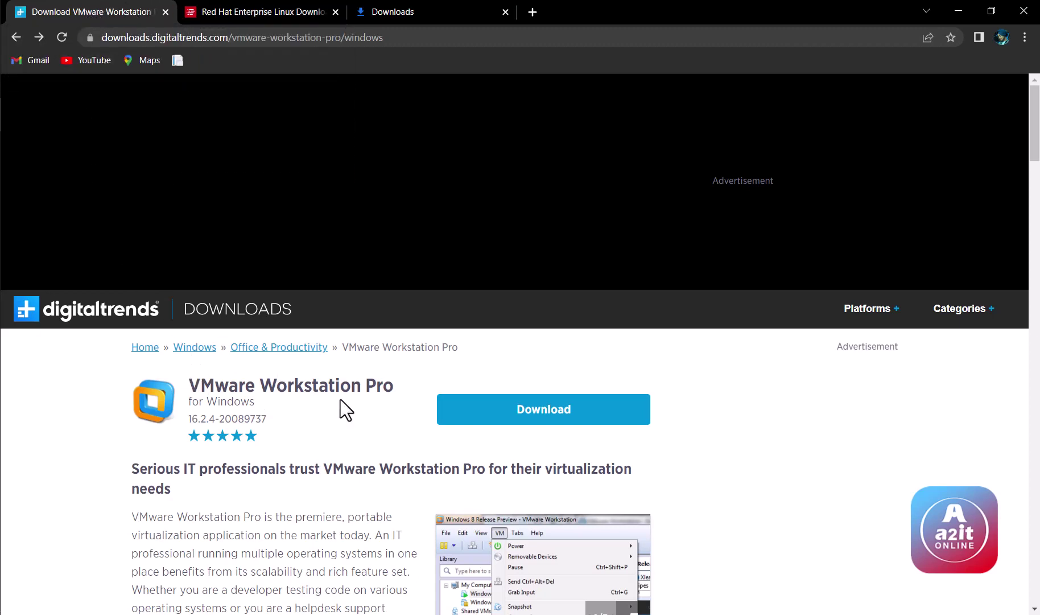
Step: Download the VMware Workstation Pro installer and the Red Hat Enterprise Linux 9.0 image, then view Downloads
{"action": "left_click", "coordinate": [469, 410]}
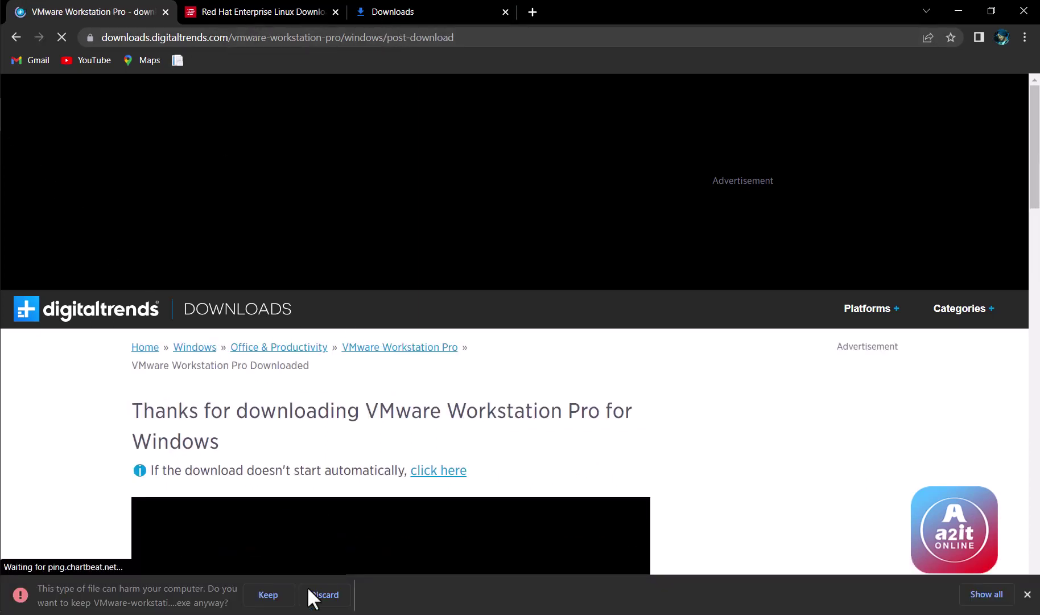
{"action": "left_click", "coordinate": [278, 596]}
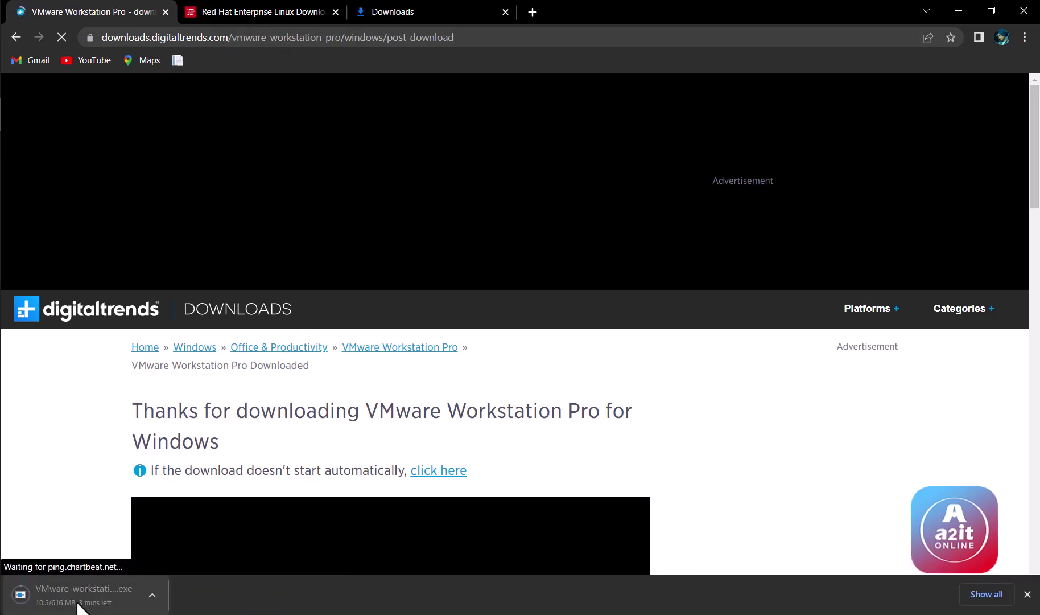
{"action": "left_click", "coordinate": [235, 11]}
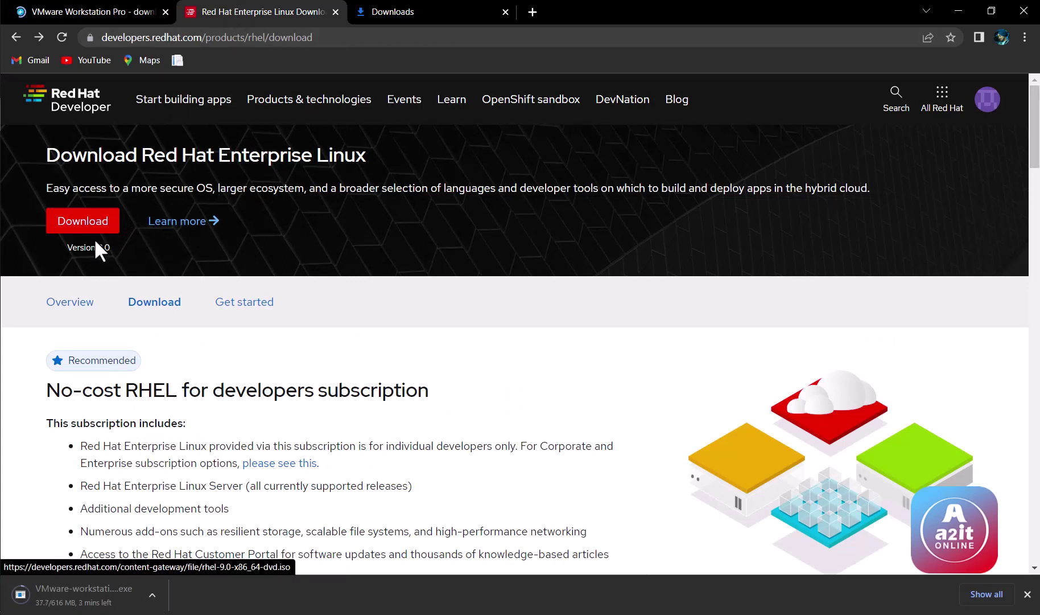
{"action": "left_click_drag", "start_coordinate": [77, 248], "coordinate": [109, 249]}
{"action": "left_click", "coordinate": [110, 249]}
{"action": "left_click", "coordinate": [94, 228]}
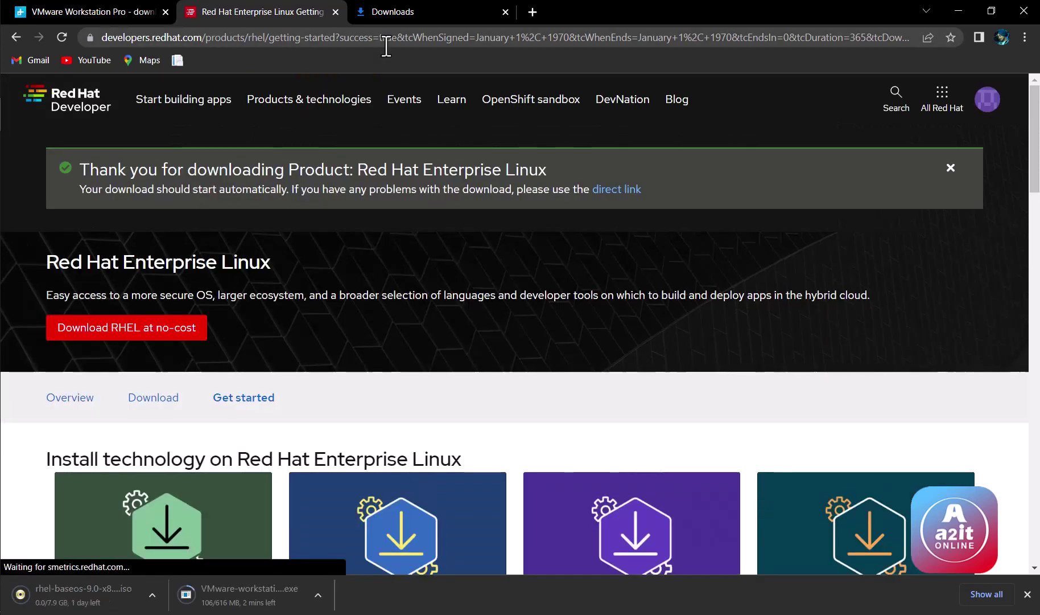
{"action": "left_click", "coordinate": [389, 10]}
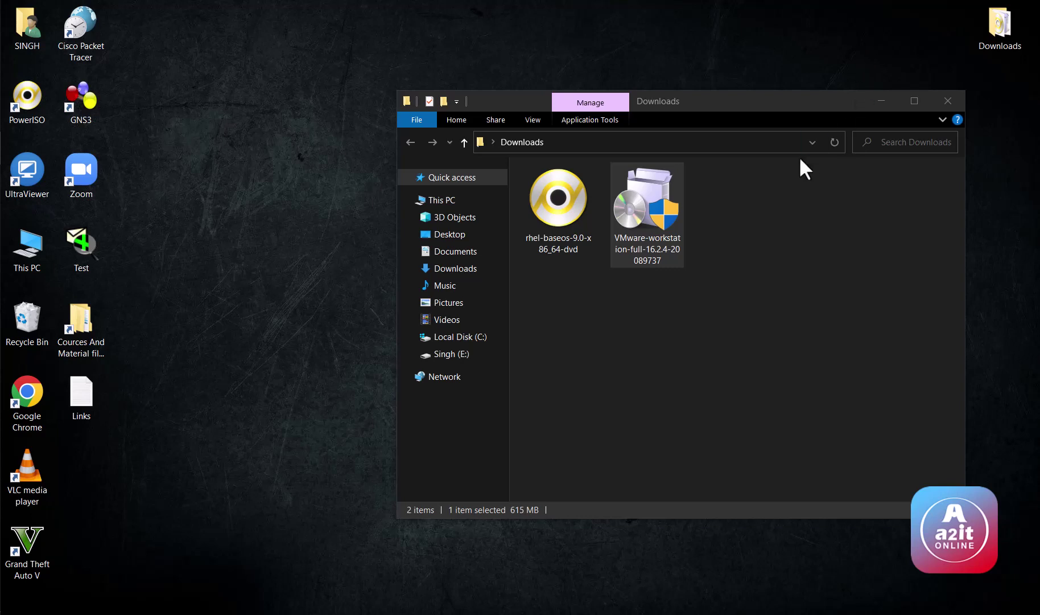
Step: Bring the Downloads folder holding the VMware-workstation-full-16.2.4-20089737 installer into focus
{"action": "left_click", "coordinate": [638, 226]}
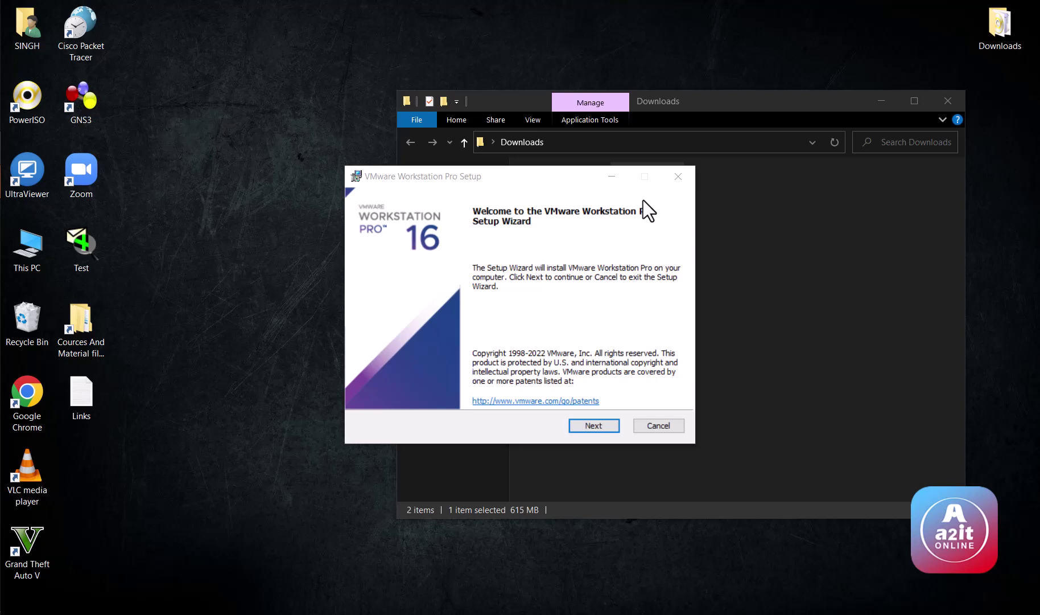
Step: Accept the licence and install VMware Workstation Pro with default location, experience and shortcut settings
{"action": "left_click", "coordinate": [588, 424]}
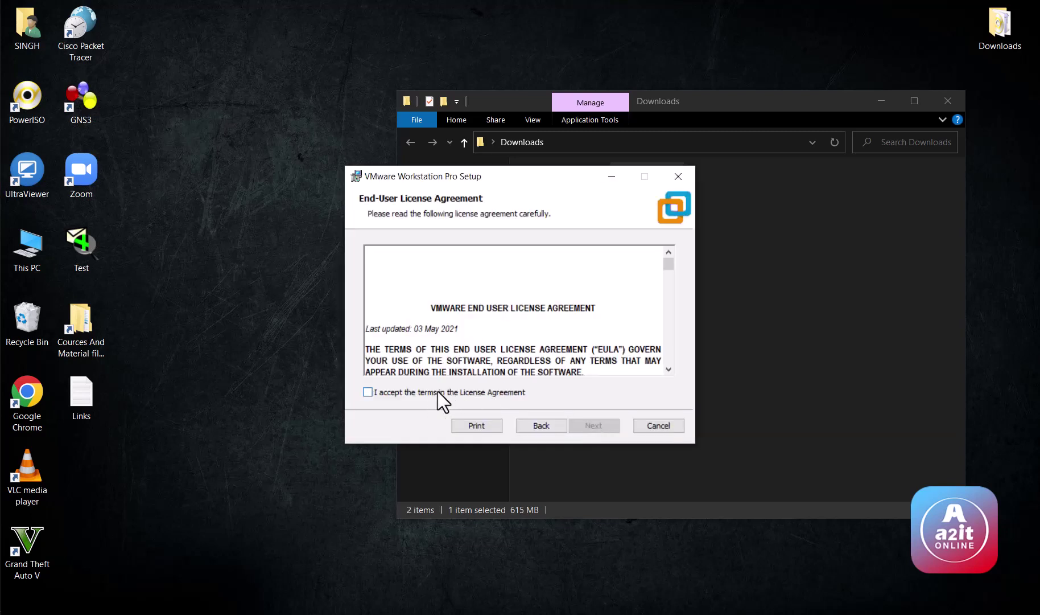
{"action": "left_click", "coordinate": [370, 391]}
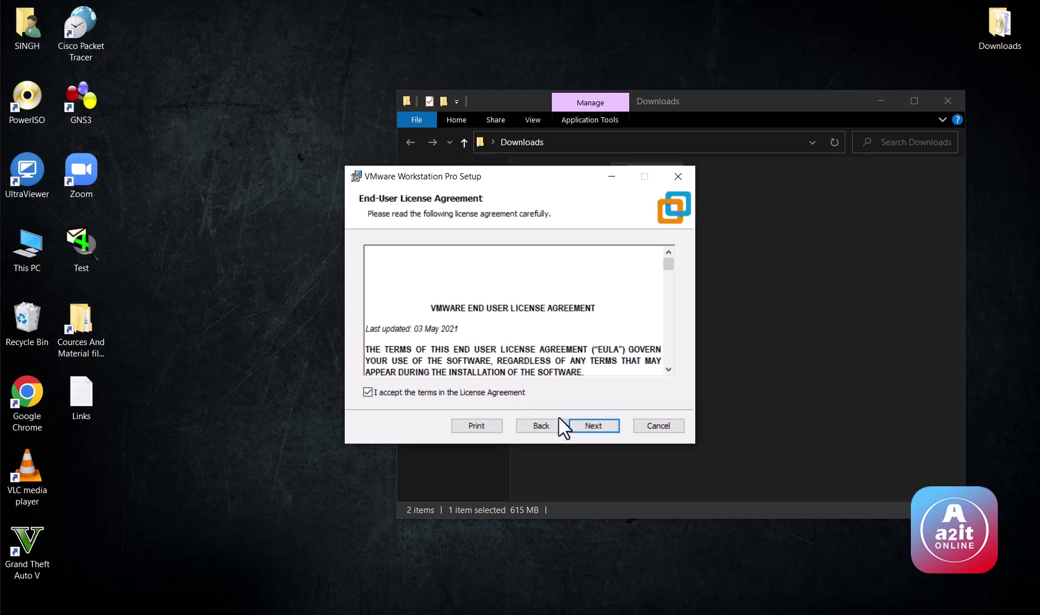
{"action": "left_click", "coordinate": [595, 426]}
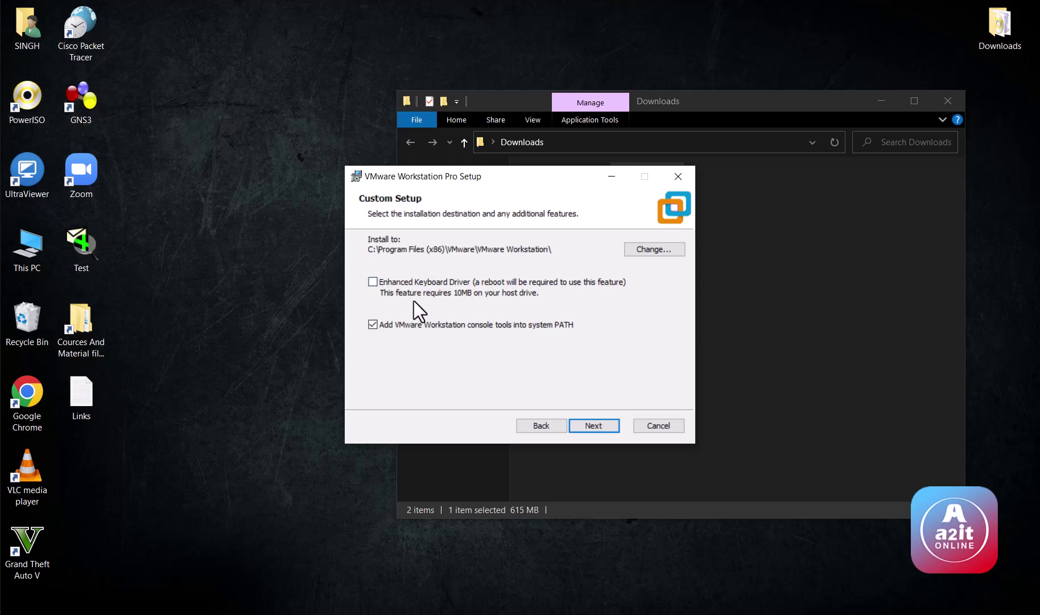
{"action": "left_click", "coordinate": [583, 422]}
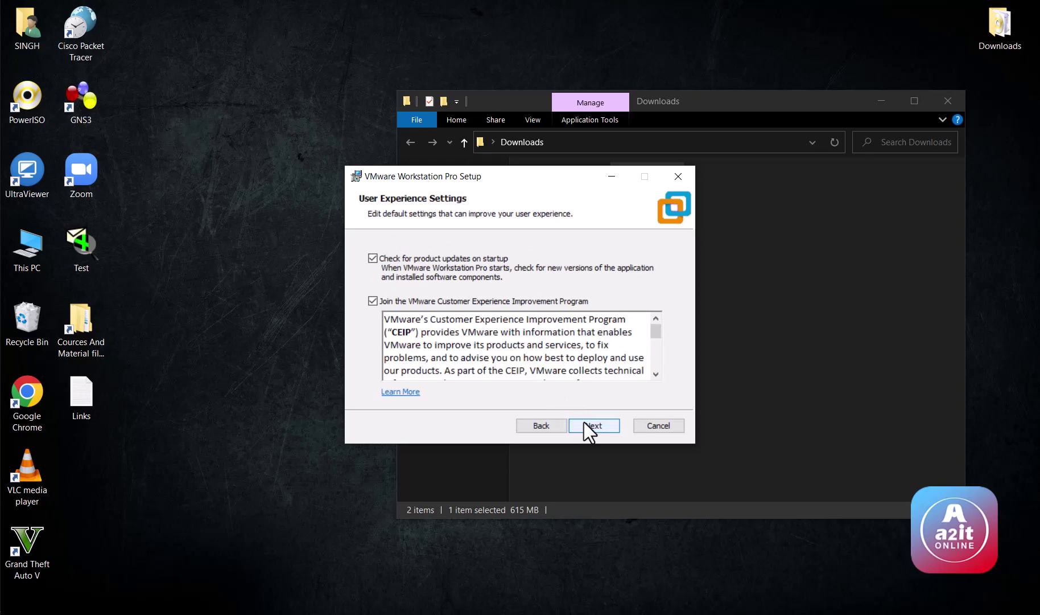
{"action": "left_click", "coordinate": [596, 429]}
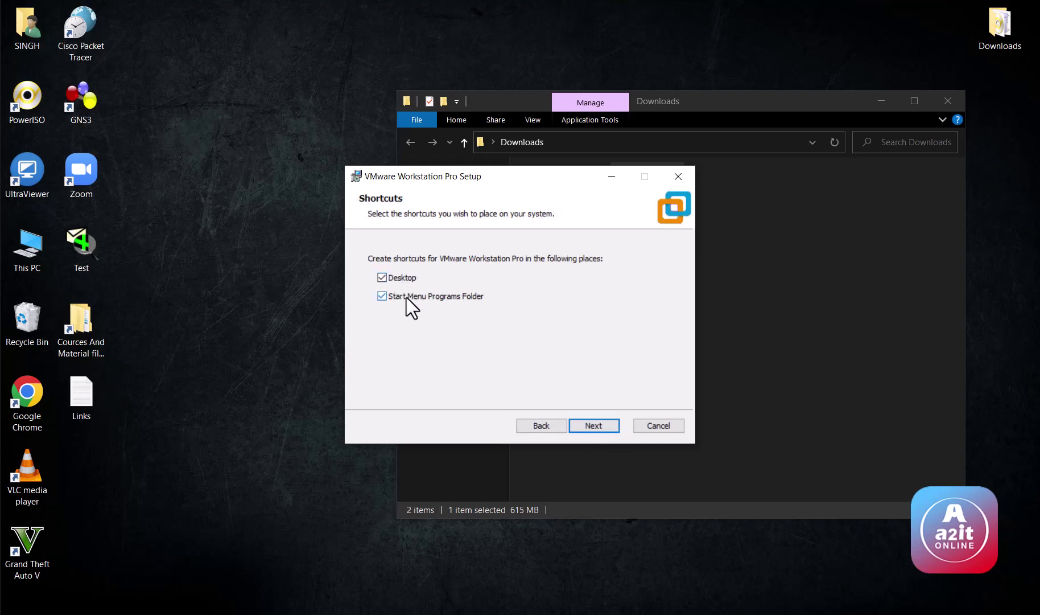
{"action": "left_click", "coordinate": [594, 427]}
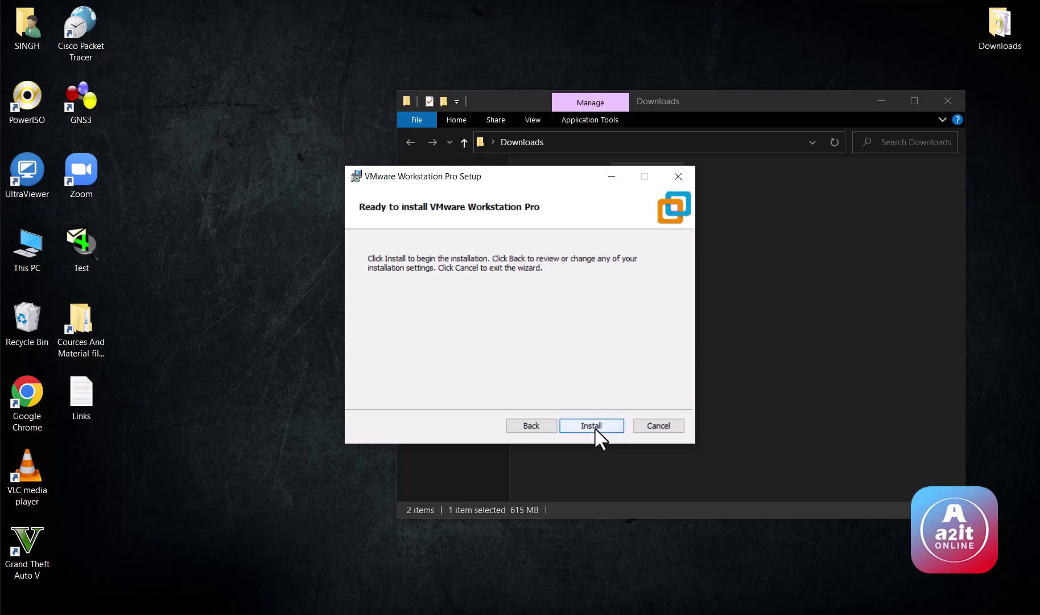
{"action": "left_click", "coordinate": [595, 430]}
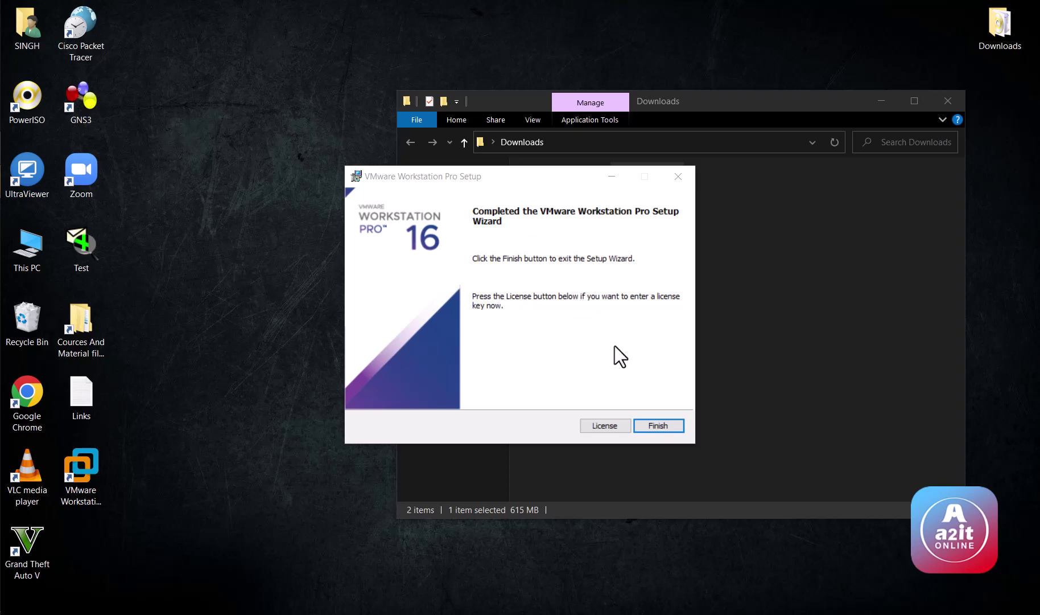
{"action": "left_click", "coordinate": [641, 425]}
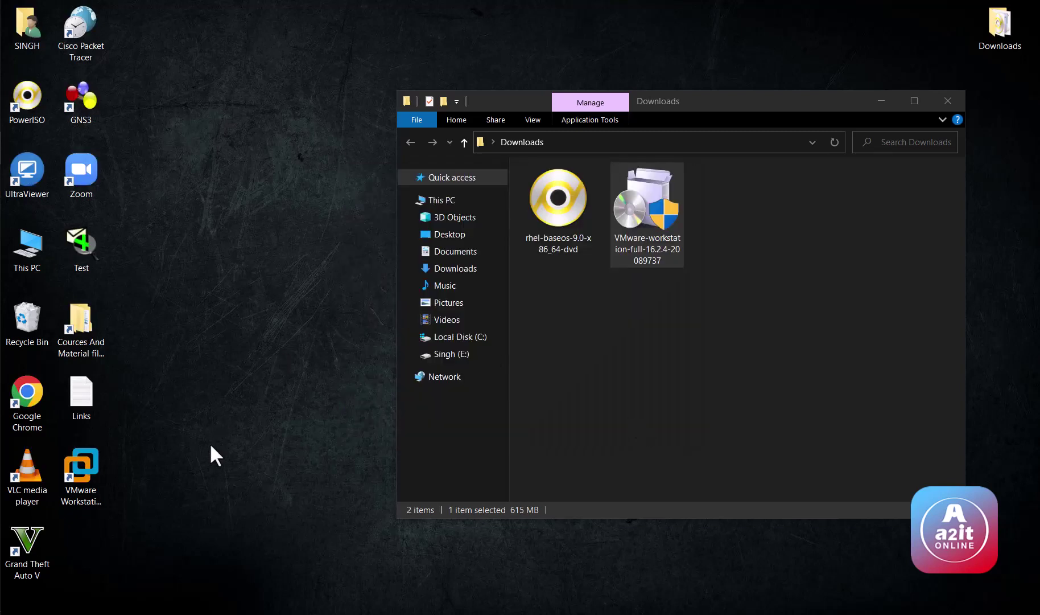
Step: Refresh the desktop and launch VMware Workstation Pro from its new desktop shortcut
{"action": "left_click", "coordinate": [88, 471]}
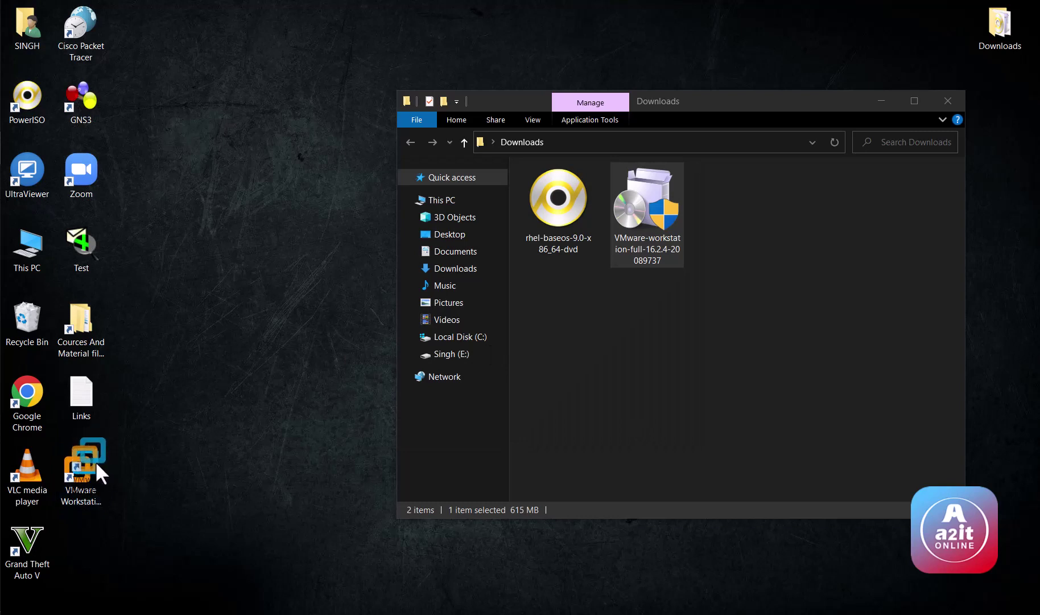
{"action": "right_click", "coordinate": [221, 262]}
{"action": "left_click", "coordinate": [239, 303]}
{"action": "right_click", "coordinate": [239, 298]}
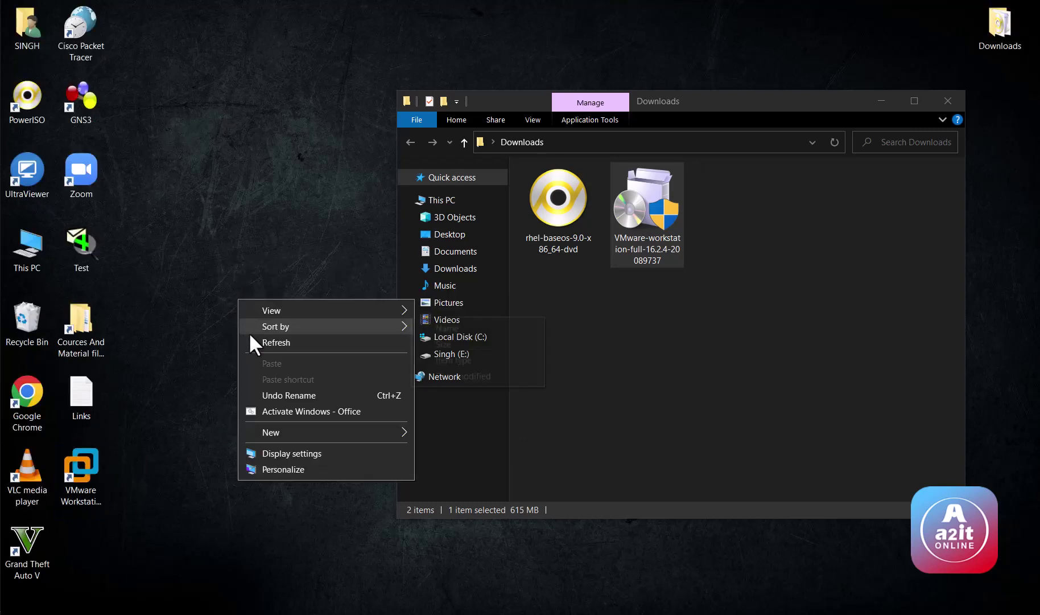
{"action": "left_click", "coordinate": [251, 339]}
{"action": "left_click", "coordinate": [88, 466]}
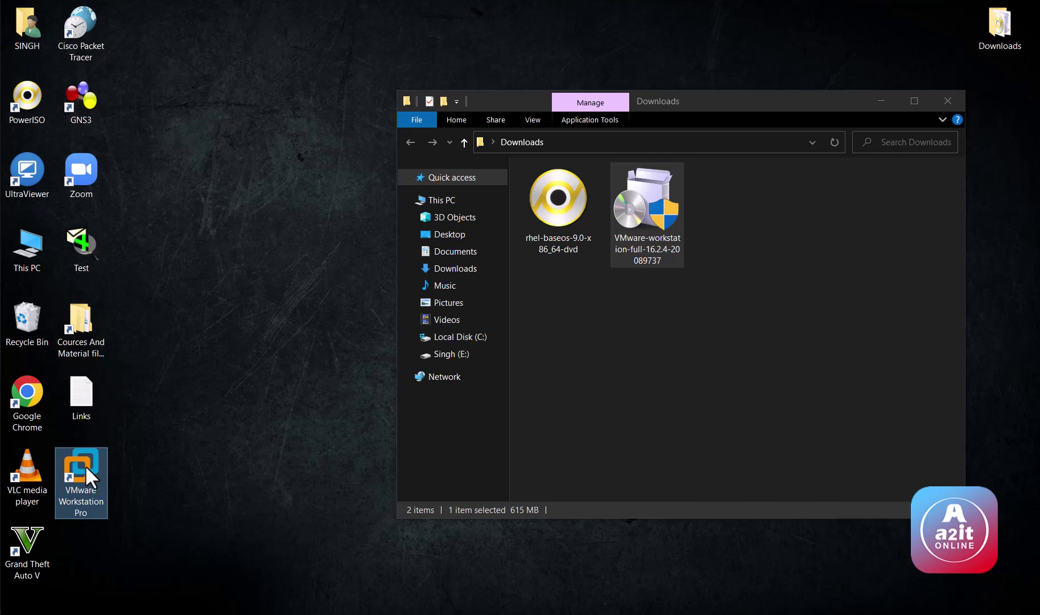
{"action": "double_click", "coordinate": [84, 463]}
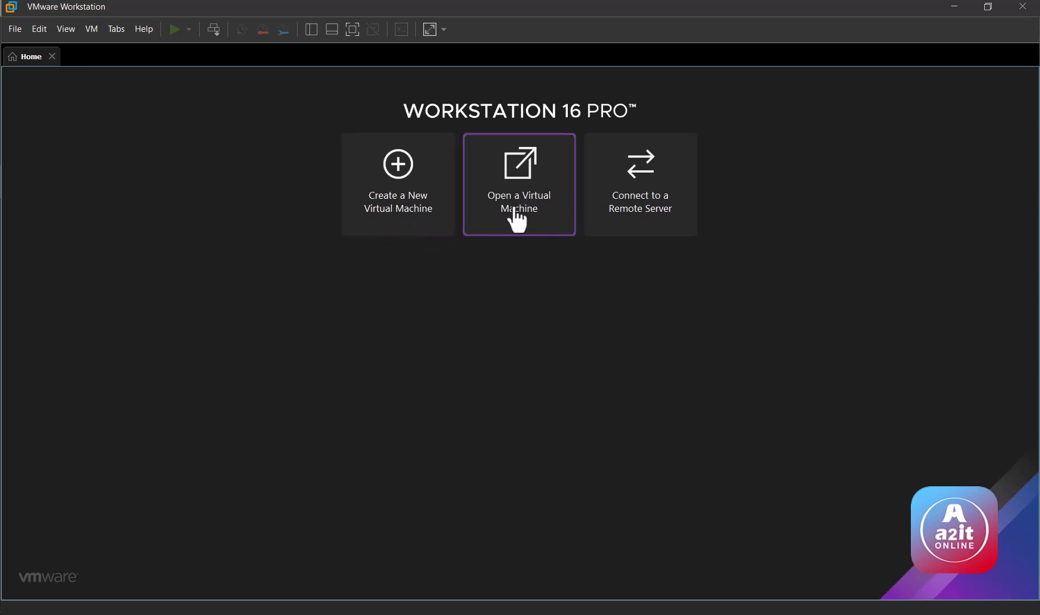
Step: Start a Typical new virtual machine set to install from an ISO disc image file
{"action": "left_click", "coordinate": [405, 212]}
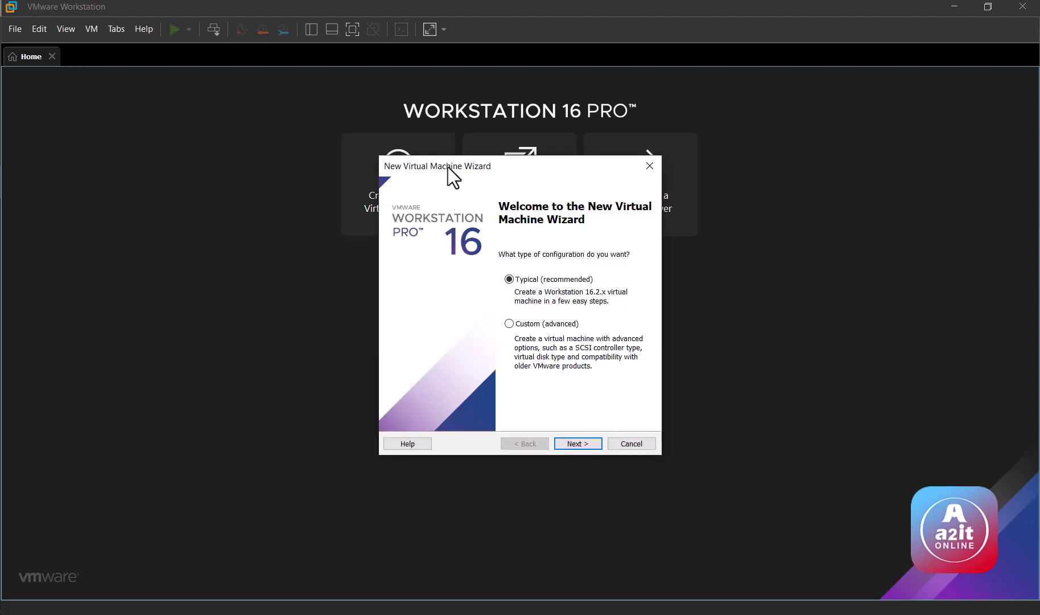
{"action": "left_click_drag", "start_coordinate": [448, 167], "coordinate": [423, 94]}
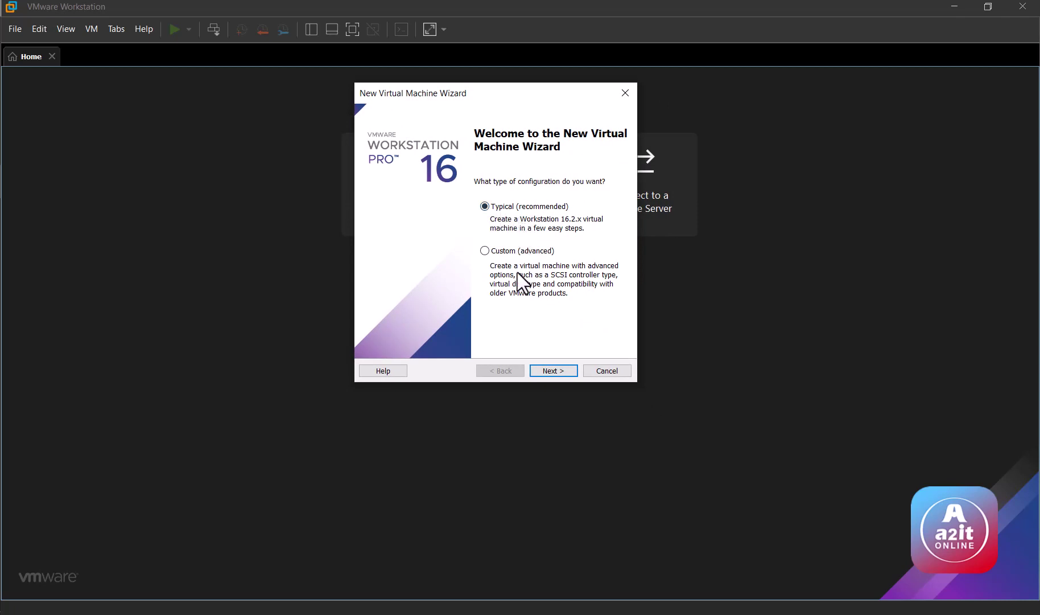
{"action": "left_click", "coordinate": [566, 372]}
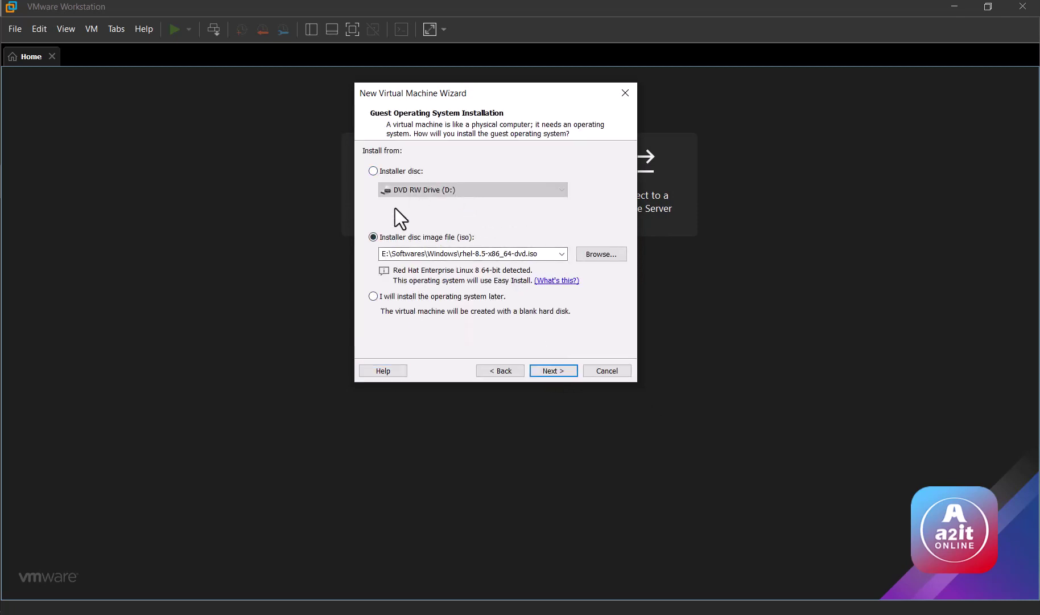
{"action": "left_click", "coordinate": [391, 175]}
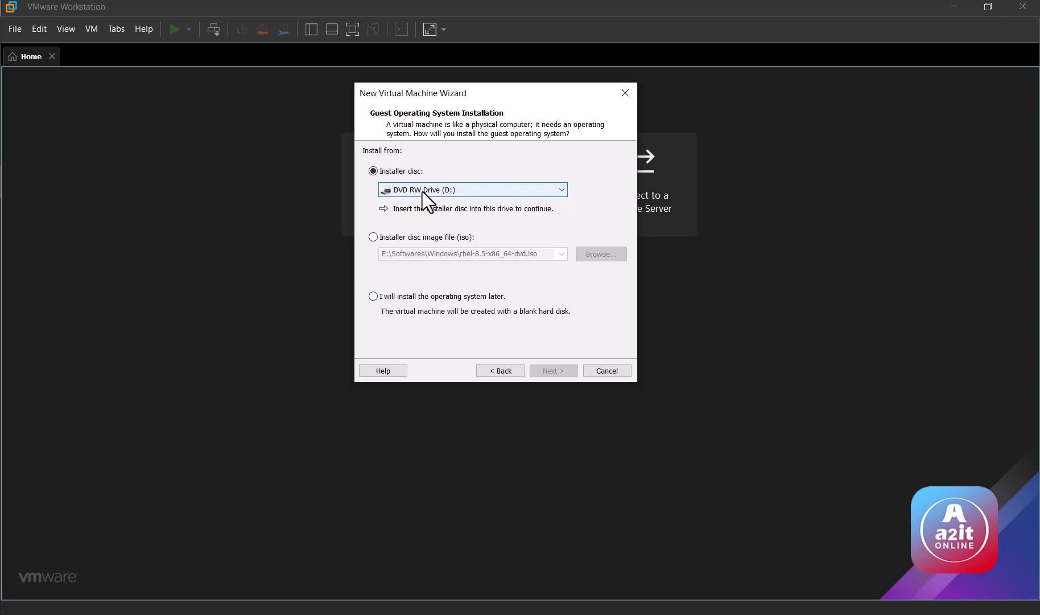
{"action": "left_click", "coordinate": [396, 235]}
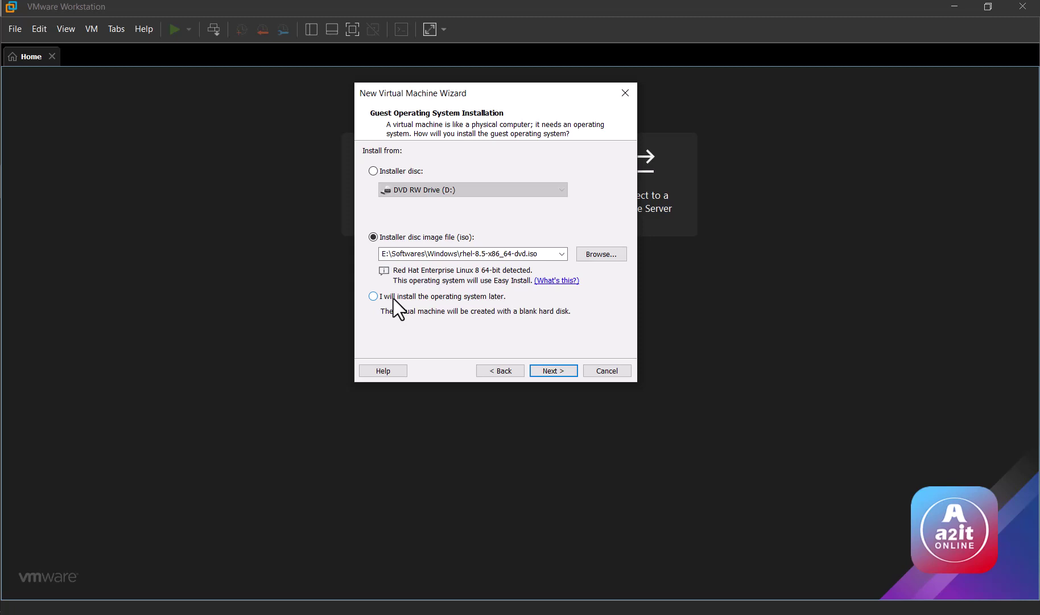
{"action": "left_click", "coordinate": [402, 236]}
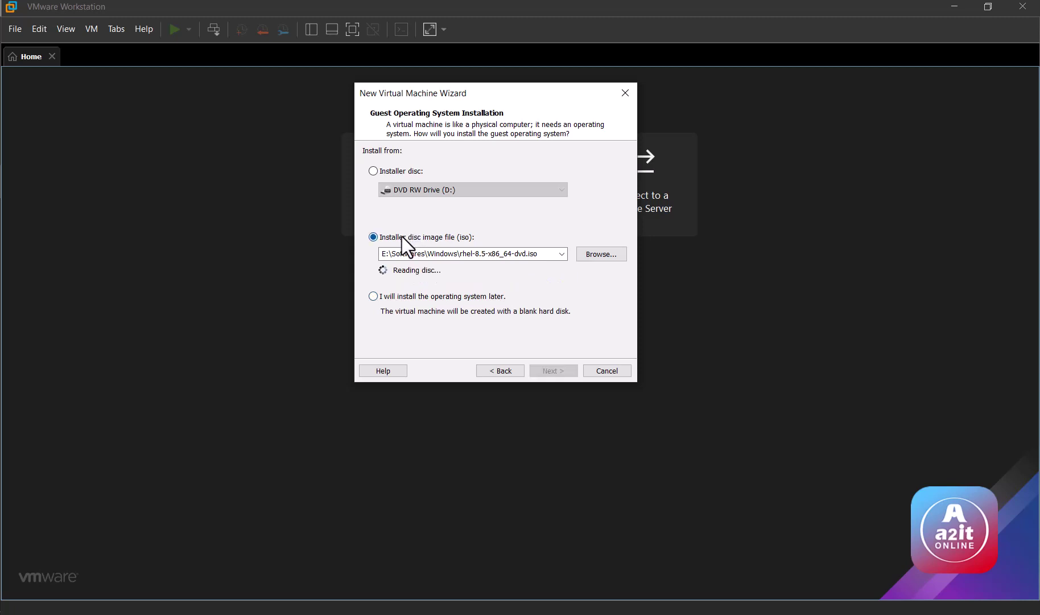
{"action": "left_click", "coordinate": [611, 255]}
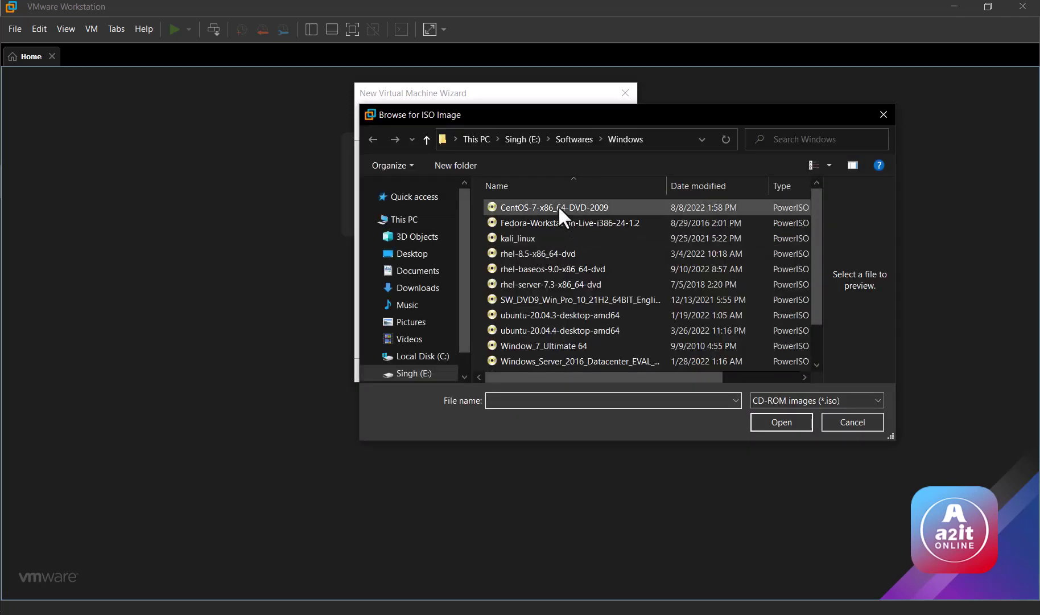
Step: Choose rhel-baseos-9.0-x86_64-dvd from Desktop > Downloads as the installer ISO
{"action": "left_click", "coordinate": [420, 256]}
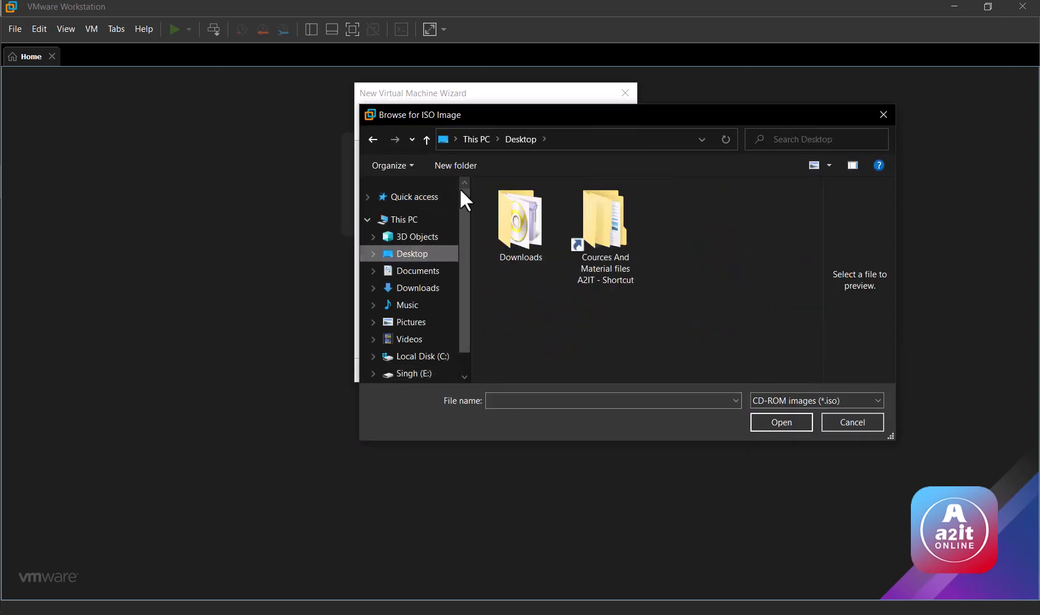
{"action": "double_click", "coordinate": [524, 229]}
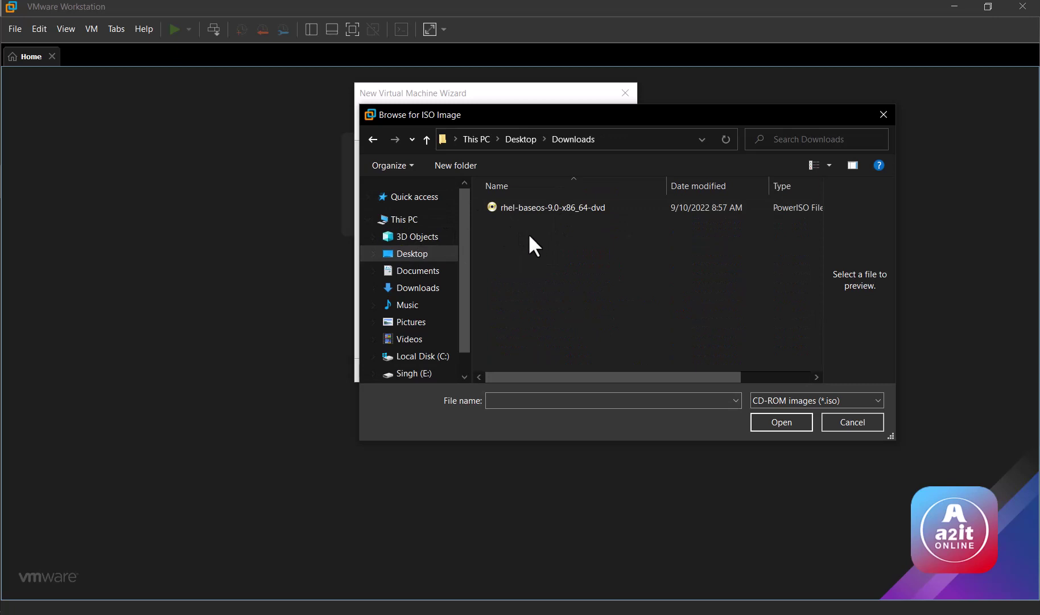
{"action": "left_click", "coordinate": [553, 207]}
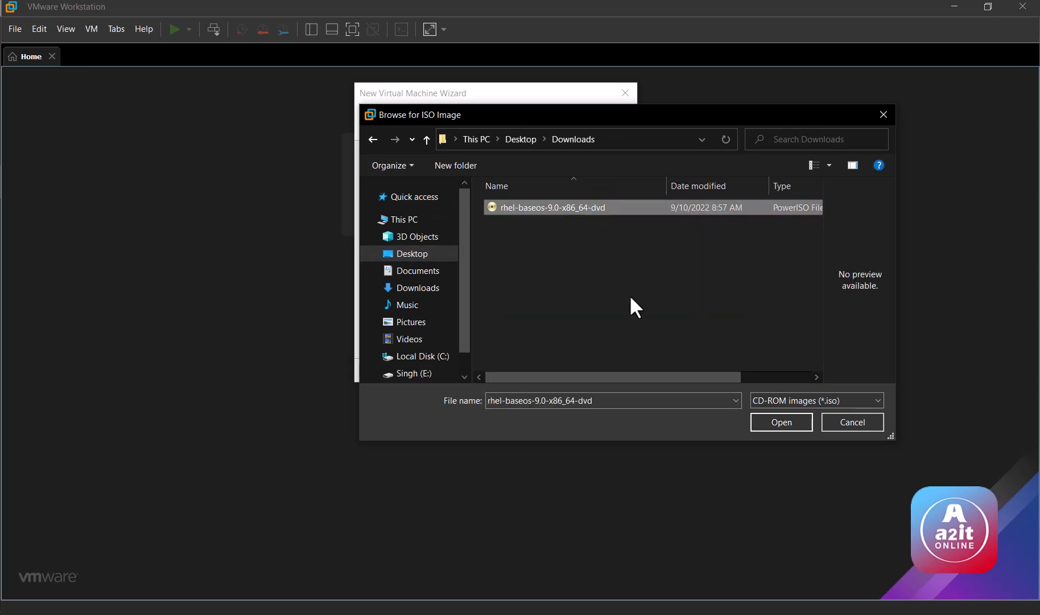
{"action": "left_click", "coordinate": [774, 424]}
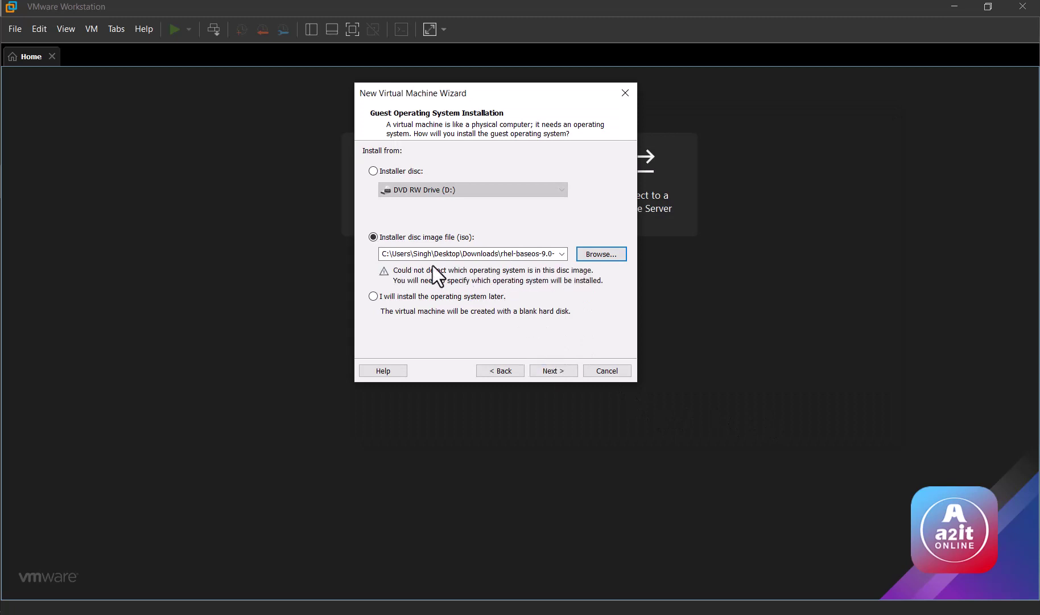
{"action": "double_click", "coordinate": [468, 254]}
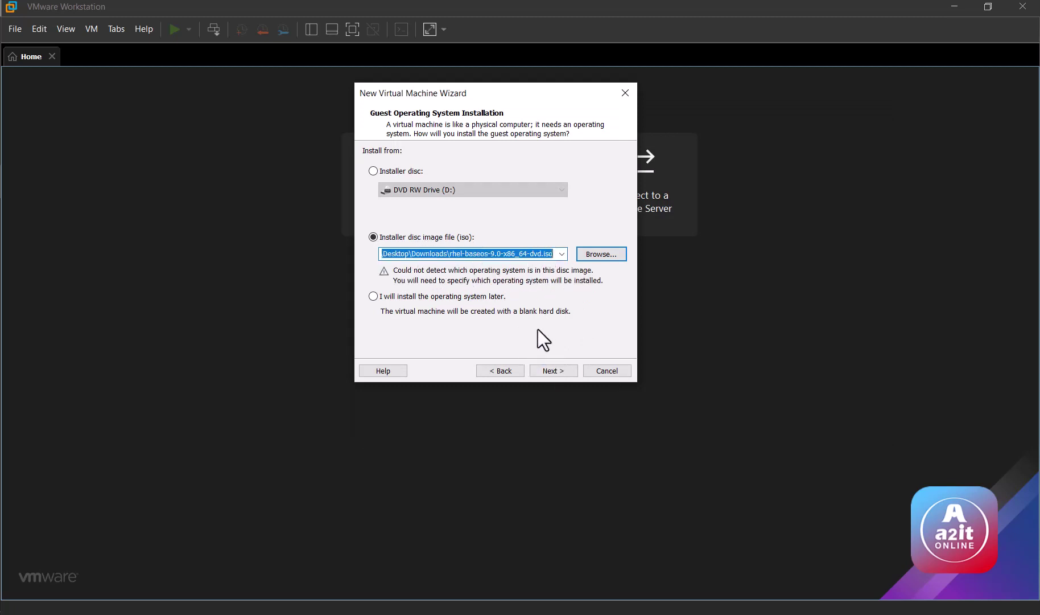
{"action": "left_click", "coordinate": [542, 371]}
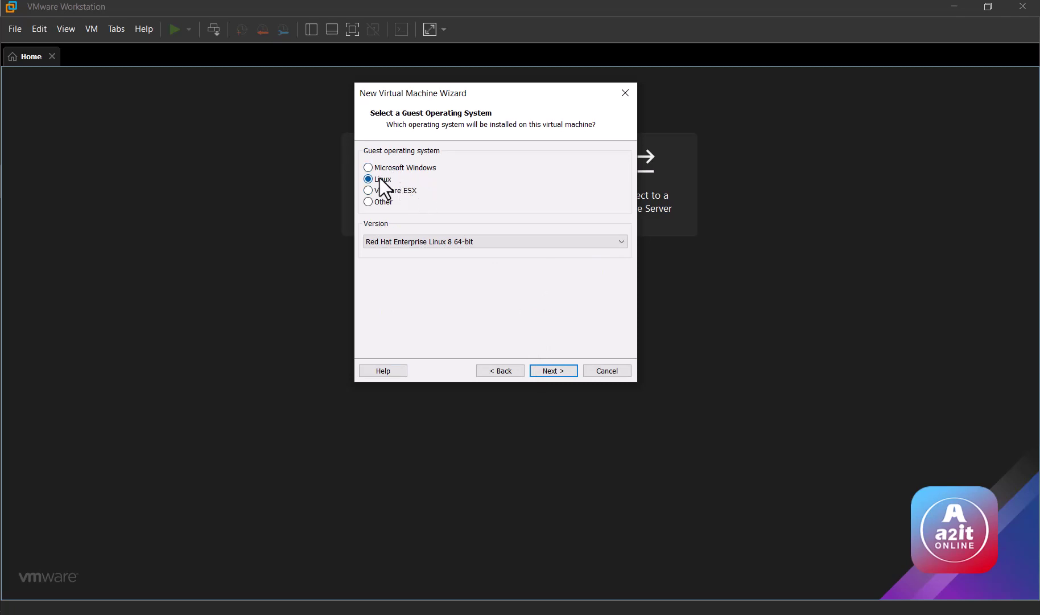
Step: Keep Linux, Red Hat Enterprise Linux 8 64-bit as the guest operating system
{"action": "left_click", "coordinate": [389, 241]}
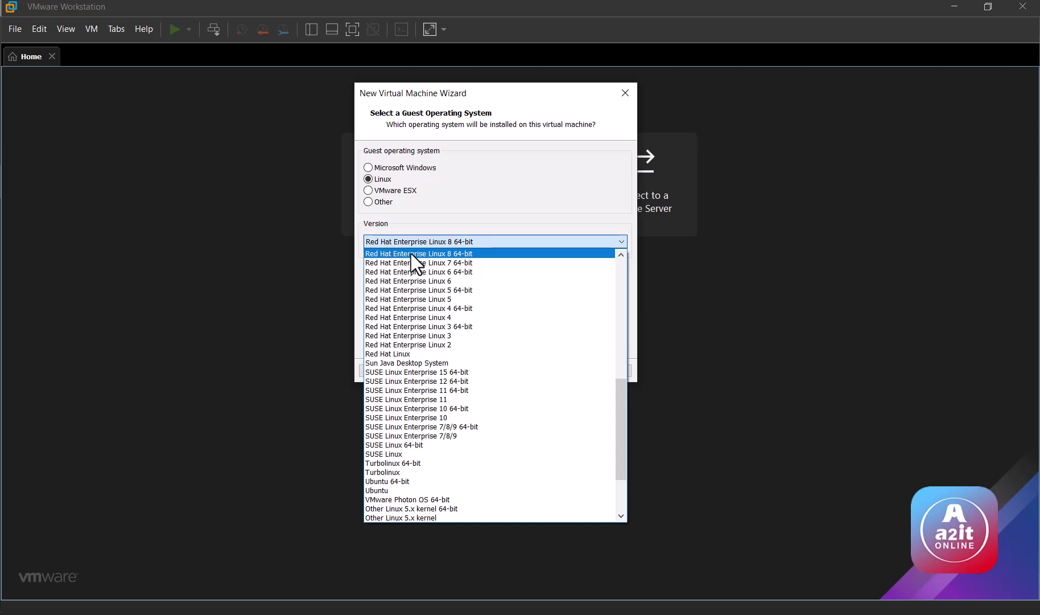
{"action": "left_click", "coordinate": [411, 254]}
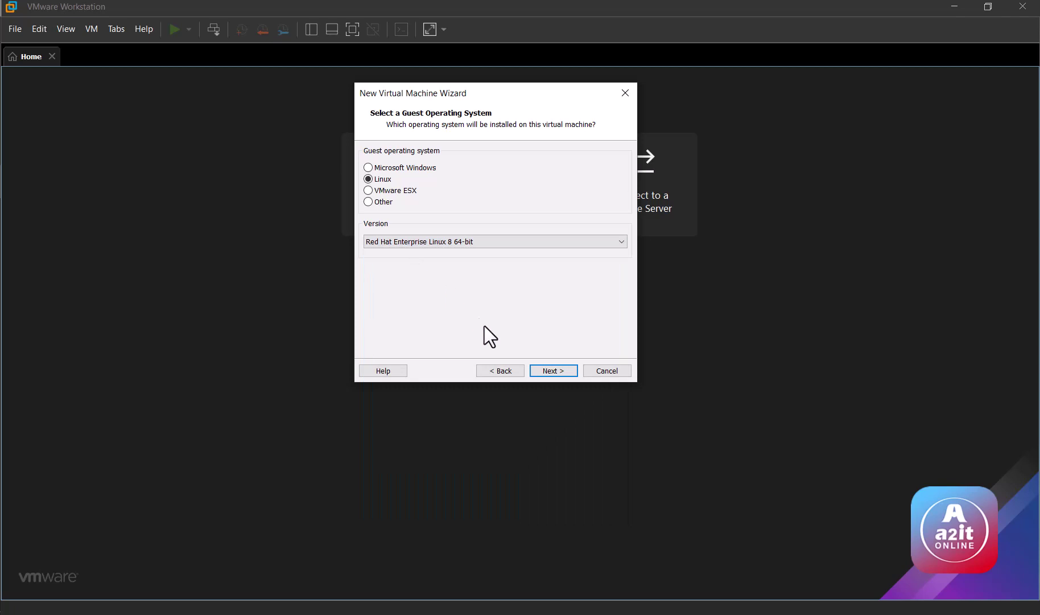
{"action": "left_click", "coordinate": [561, 370]}
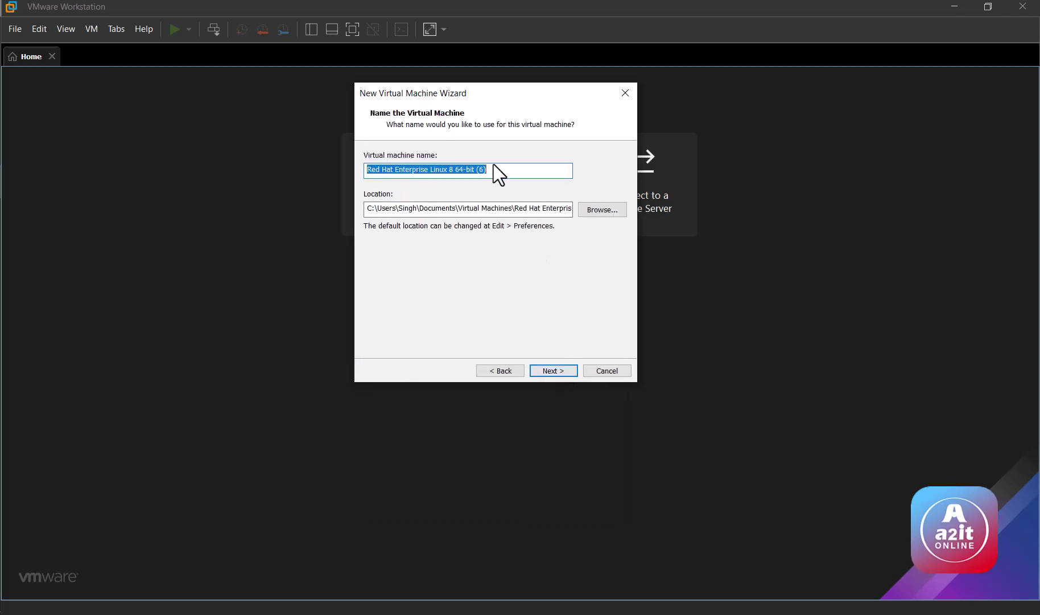
Step: Rename the virtual machine to 'Red Hat Enterprise Linux 9'
{"action": "left_click", "coordinate": [493, 166]}
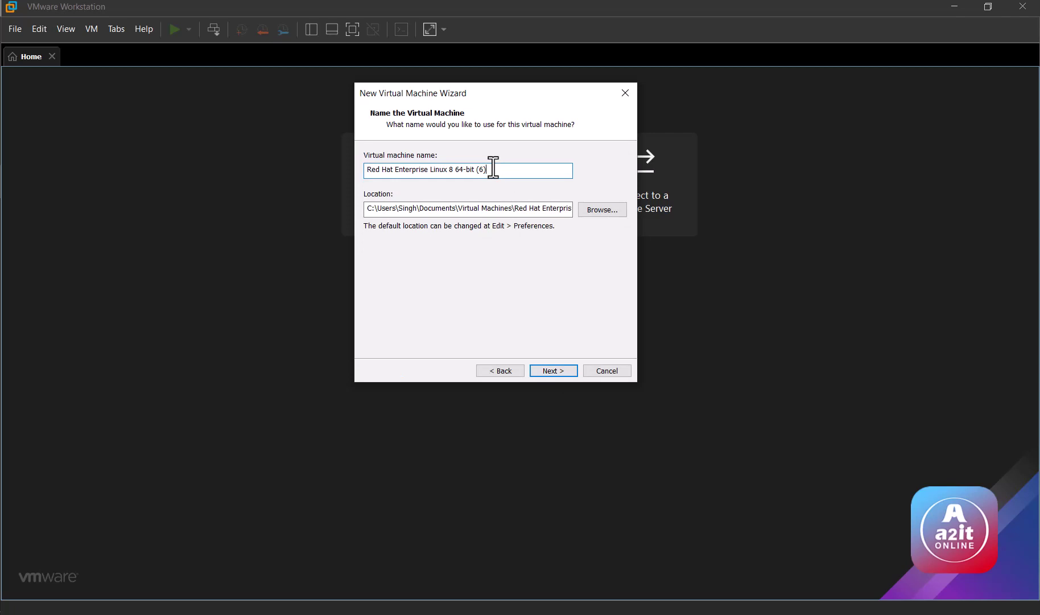
{"action": "key", "text": "BackSpace"}
{"action": "key", "text": "BackSpace"}
{"action": "key", "text": "BackSpace"}
{"action": "key", "text": "BackSpace"}
{"action": "key", "text": "BackSpace"}
{"action": "key", "text": "BackSpace"}
{"action": "key", "text": "BackSpace"}
{"action": "key", "text": "BackSpace"}
{"action": "key", "text": "BackSpace"}
{"action": "key", "text": "BackSpace"}
{"action": "key", "text": "BackSpace"}
{"action": "key", "text": "BackSpace"}
{"action": "type", "text": "9"}
{"action": "left_click", "coordinate": [530, 370]}
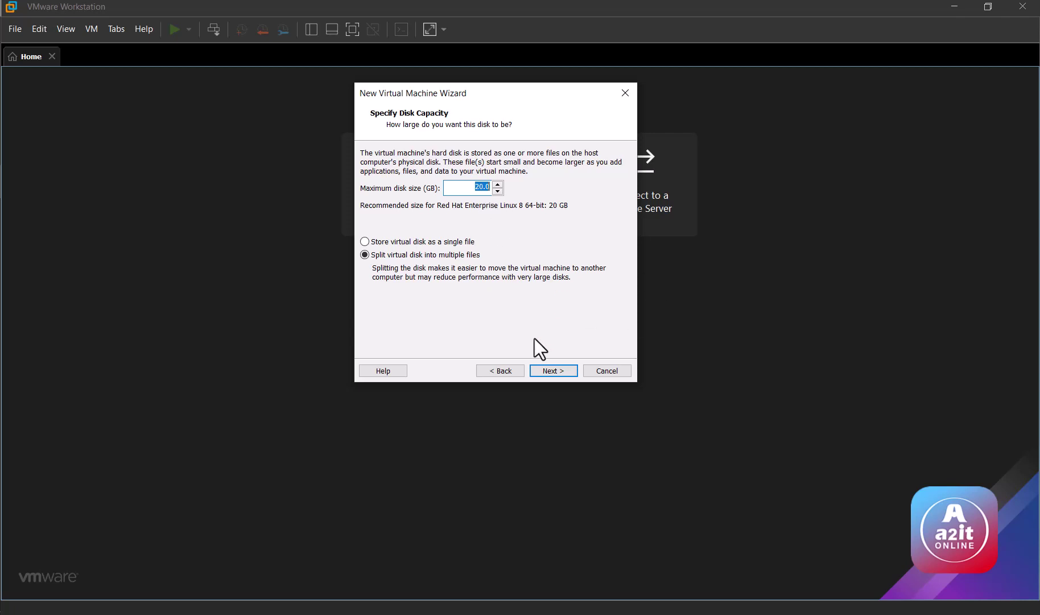
Step: Accept the 20 GB split disk, review the summary and finish creating the VM
{"action": "left_click", "coordinate": [540, 371]}
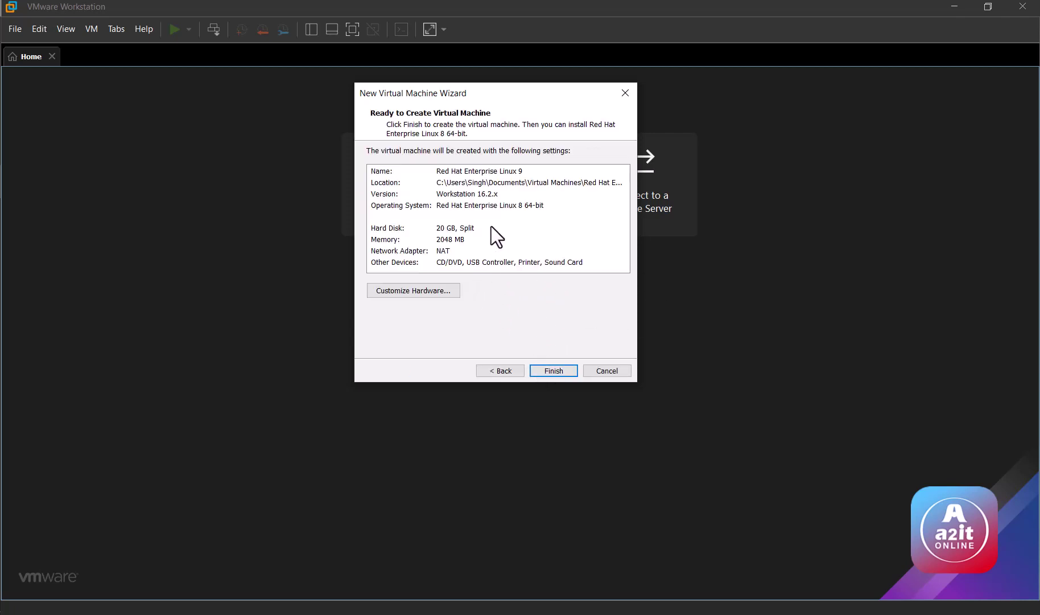
{"action": "left_click", "coordinate": [438, 172]}
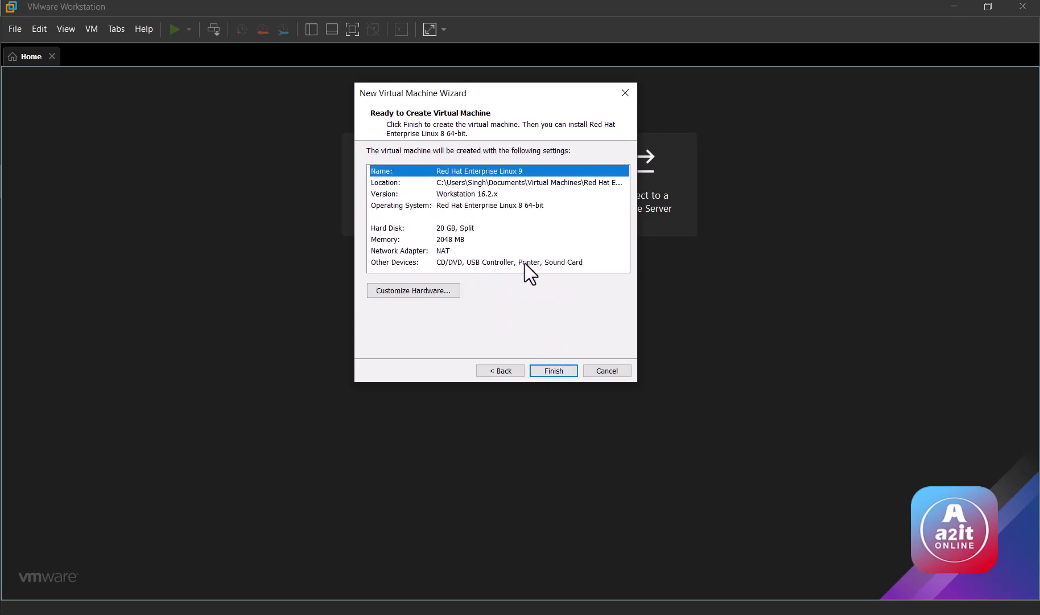
{"action": "left_click", "coordinate": [531, 230]}
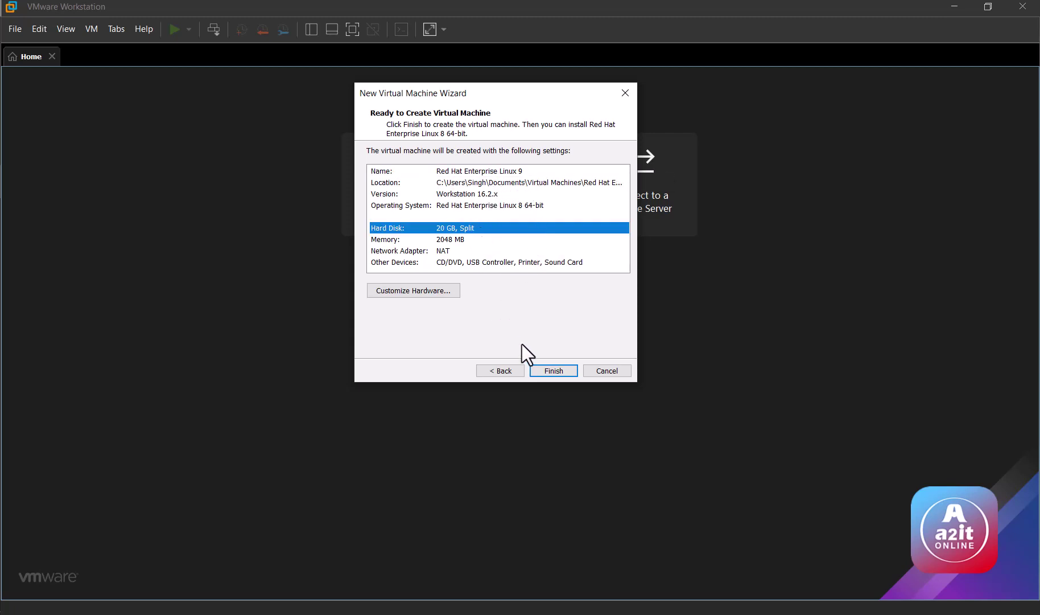
{"action": "left_click", "coordinate": [542, 371]}
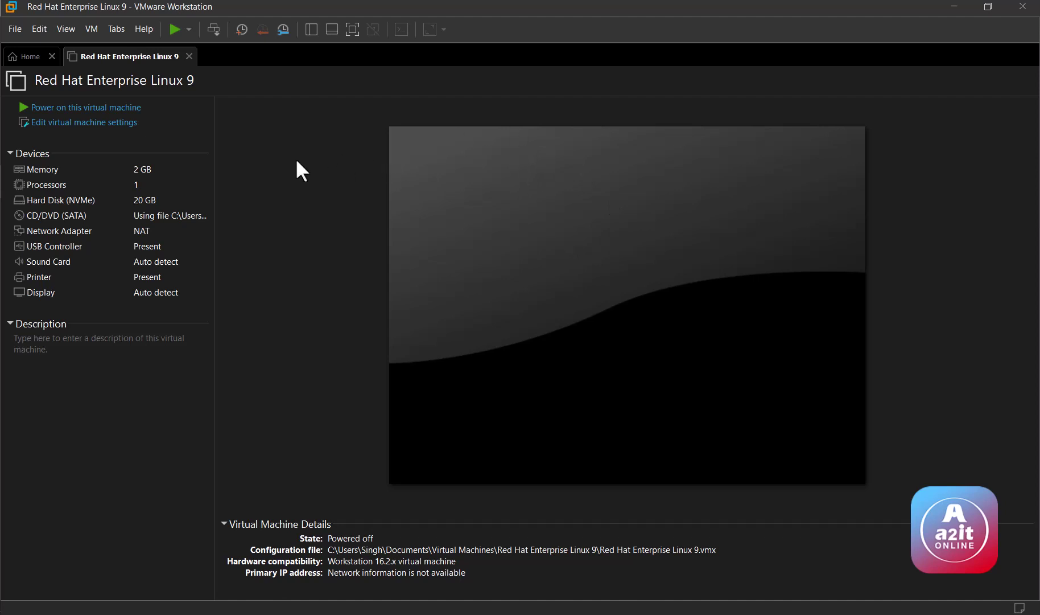
Step: Power on the VM and boot 'Install Red Hat Enterprise Linux 9.0' from its boot menu
{"action": "left_click", "coordinate": [91, 108]}
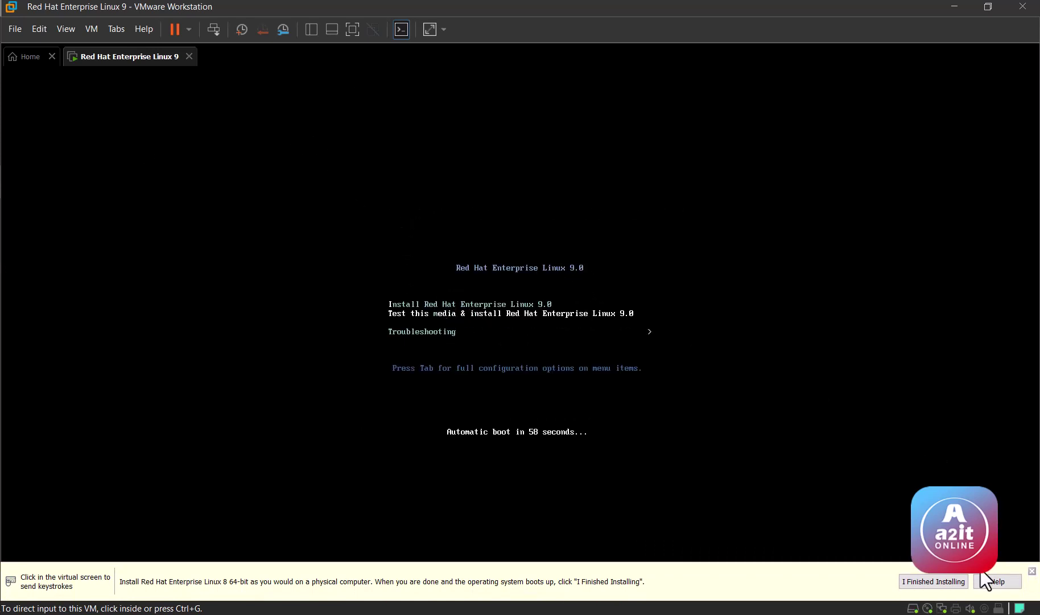
{"action": "left_click", "coordinate": [1031, 571]}
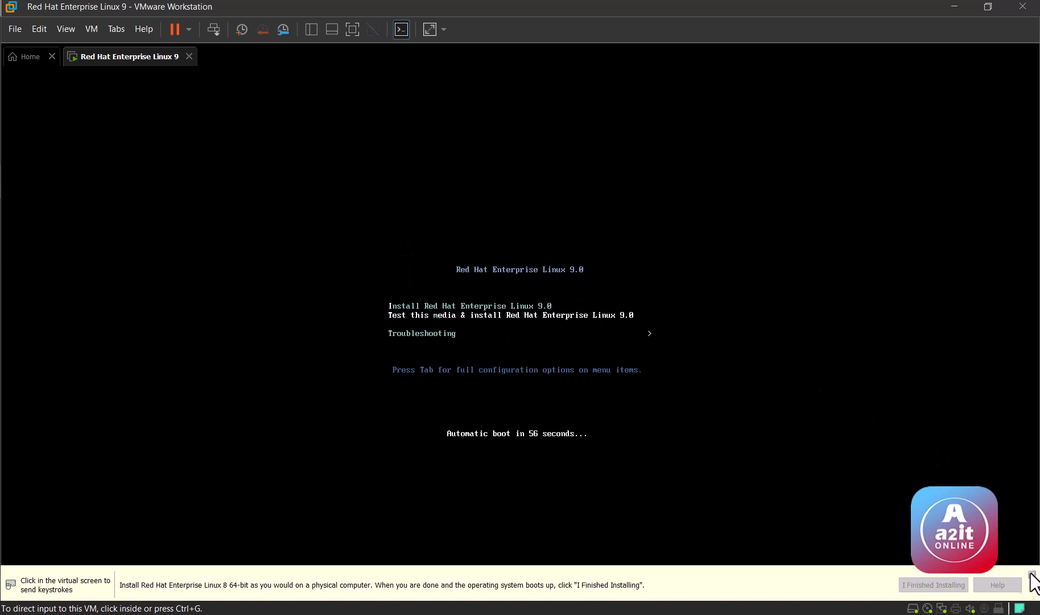
{"action": "left_click", "coordinate": [552, 305]}
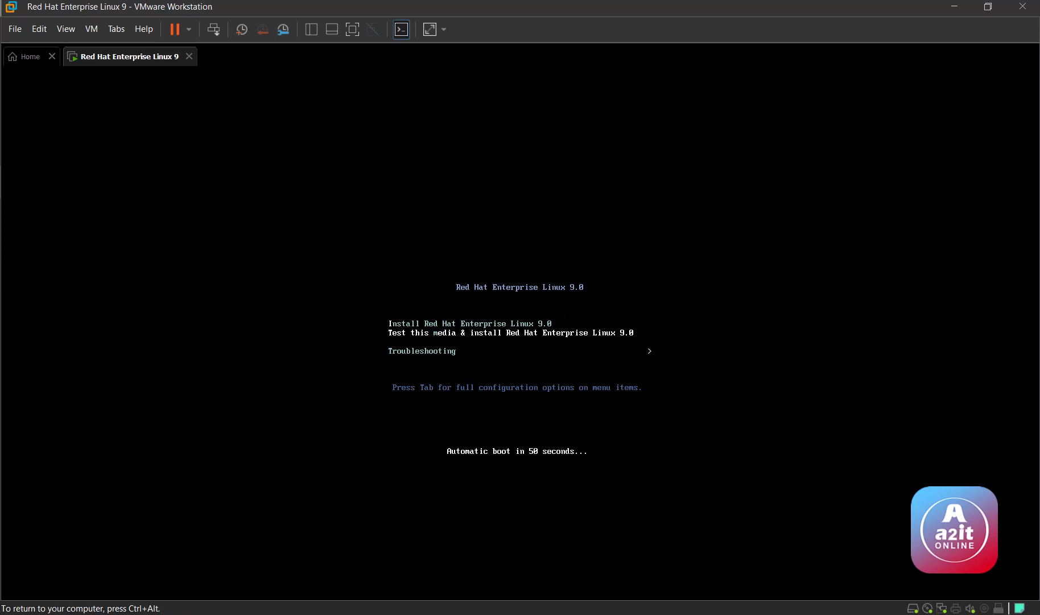
{"action": "key", "text": "Return"}
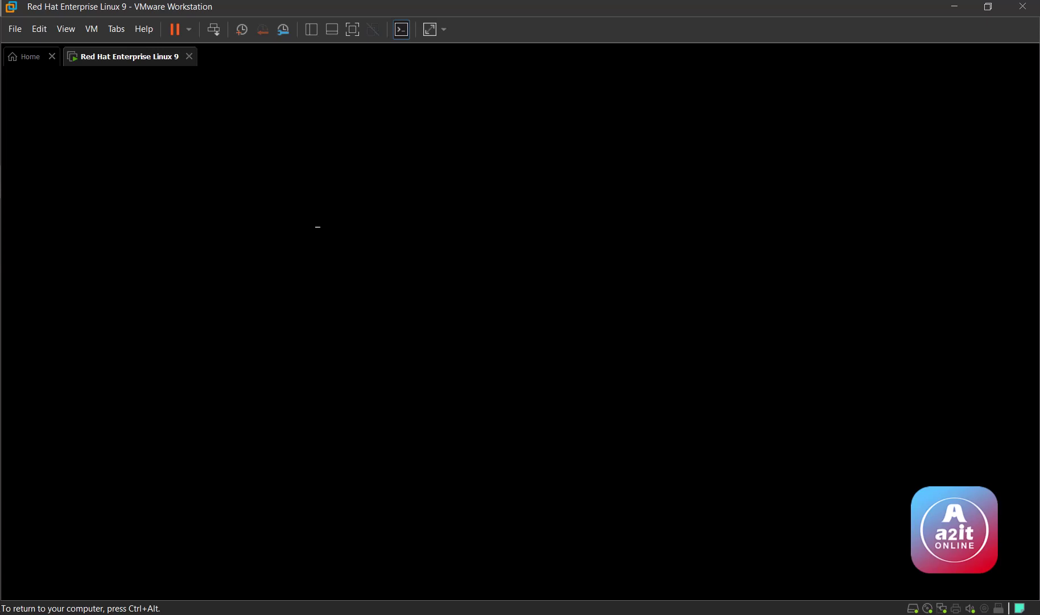
{"action": "key", "text": "ctrl+alt"}
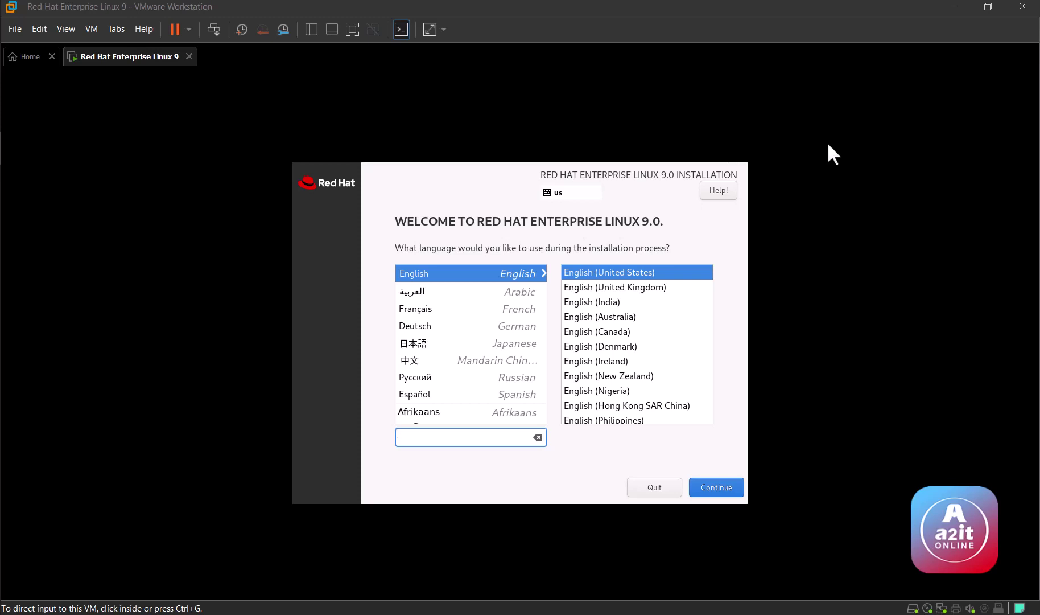
Step: Keep English as the installation language and accept automatic partitioning on the 20 GiB disk
{"action": "left_click", "coordinate": [717, 483]}
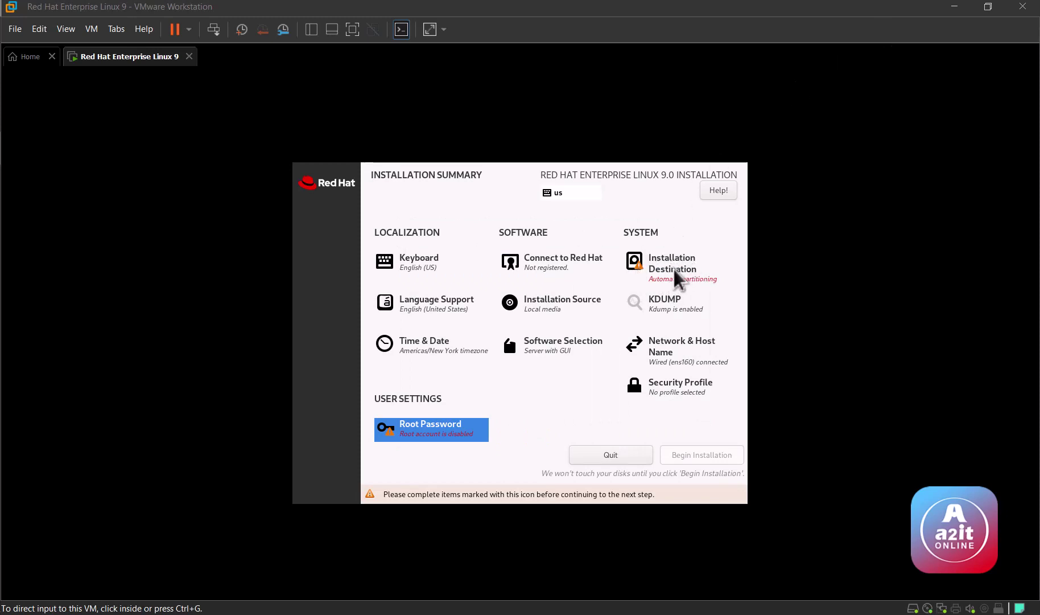
{"action": "left_click", "coordinate": [673, 267]}
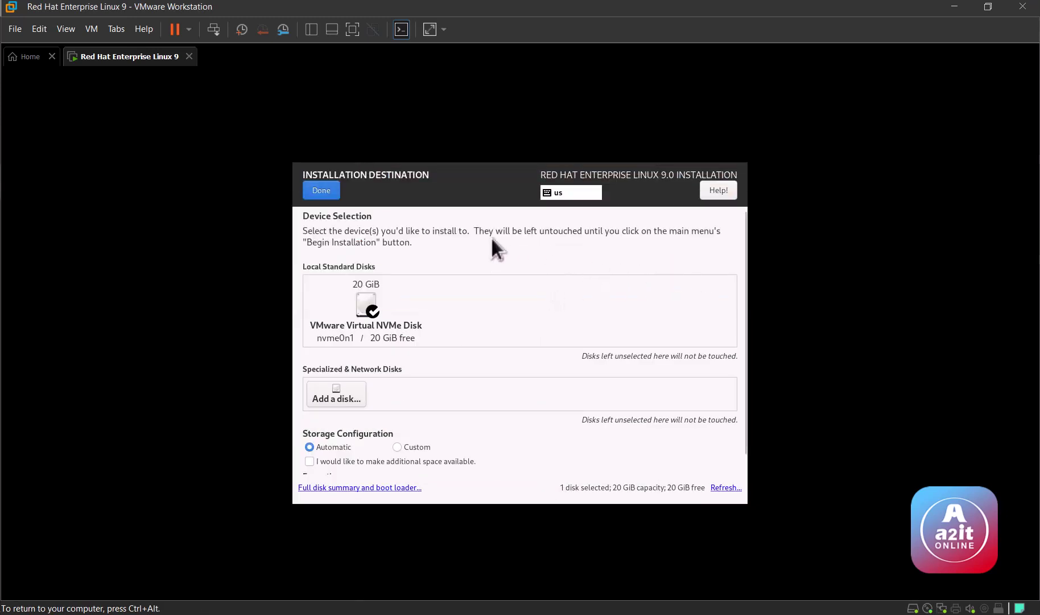
{"action": "left_click", "coordinate": [328, 188]}
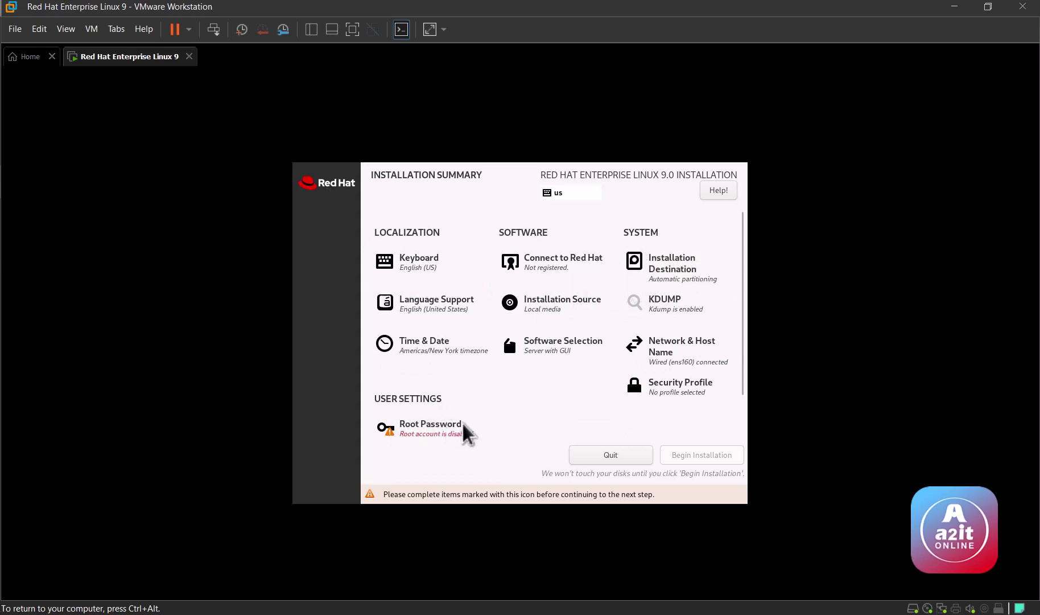
Step: Set and confirm a root password despite the weak-password warning, then begin installation
{"action": "left_click", "coordinate": [431, 428]}
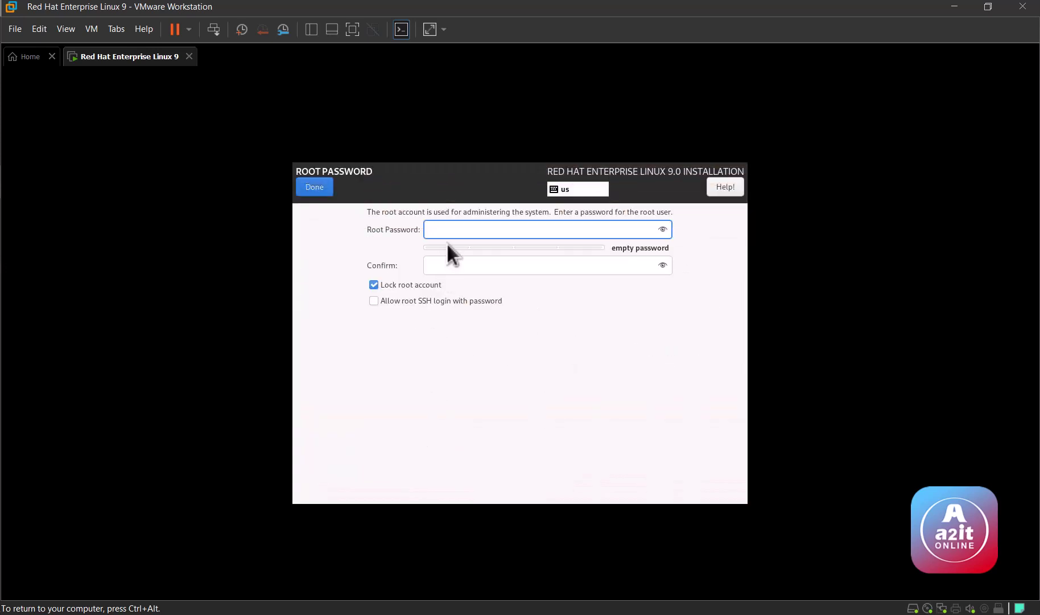
{"action": "type", "text": "•••"}
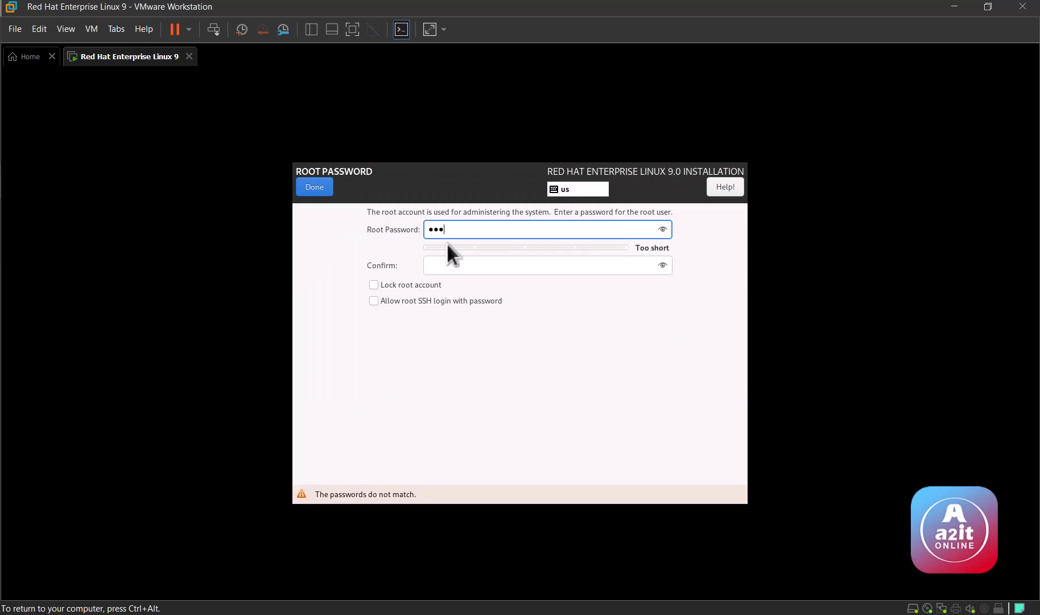
{"action": "type", "text": "••••"}
{"action": "key", "text": "Tab"}
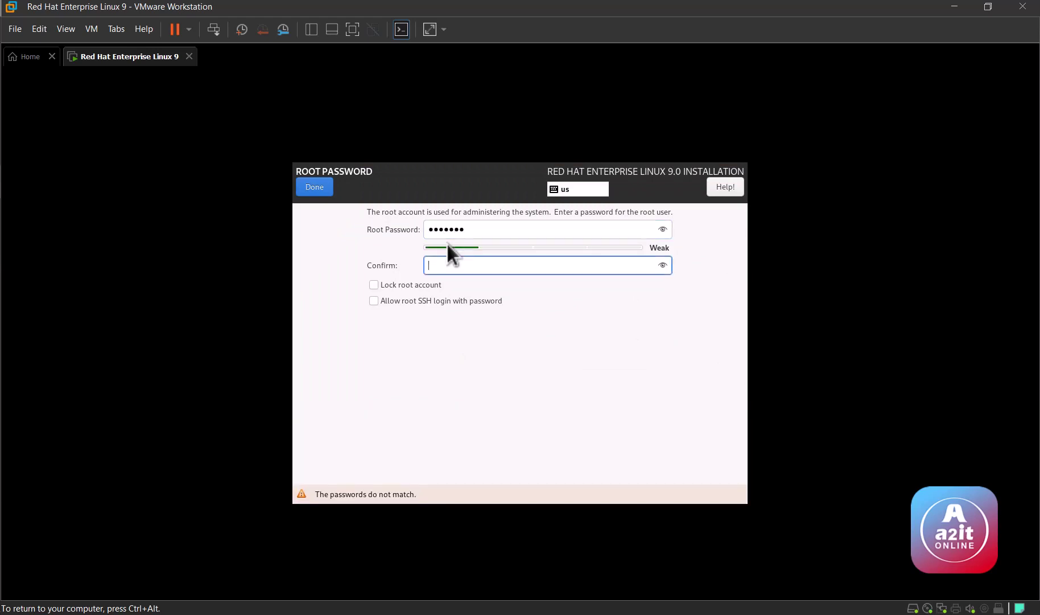
{"action": "type", "text": "•••••••"}
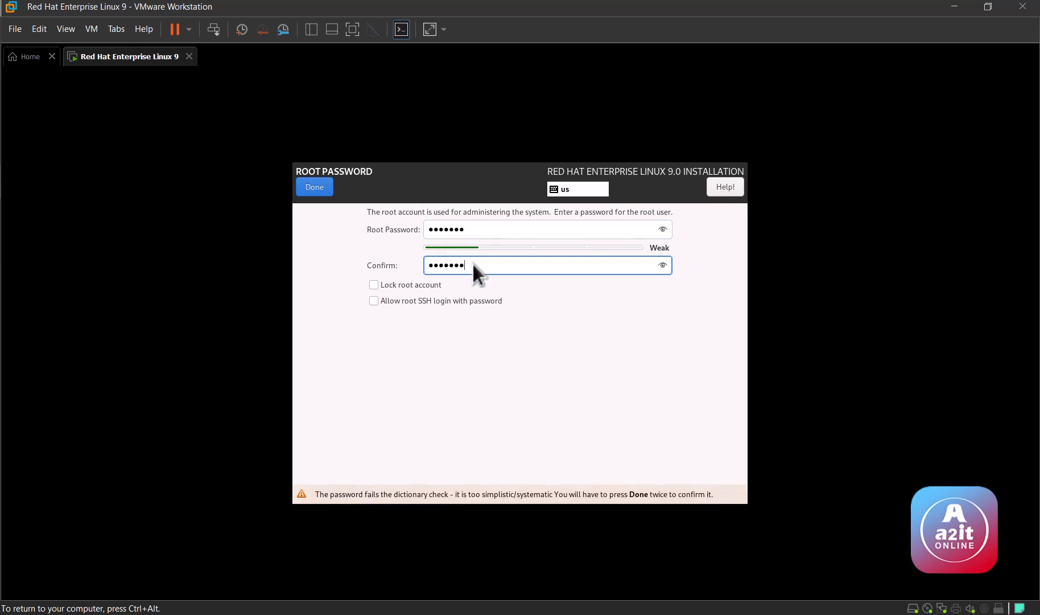
{"action": "left_click", "coordinate": [316, 188]}
{"action": "left_click", "coordinate": [316, 188]}
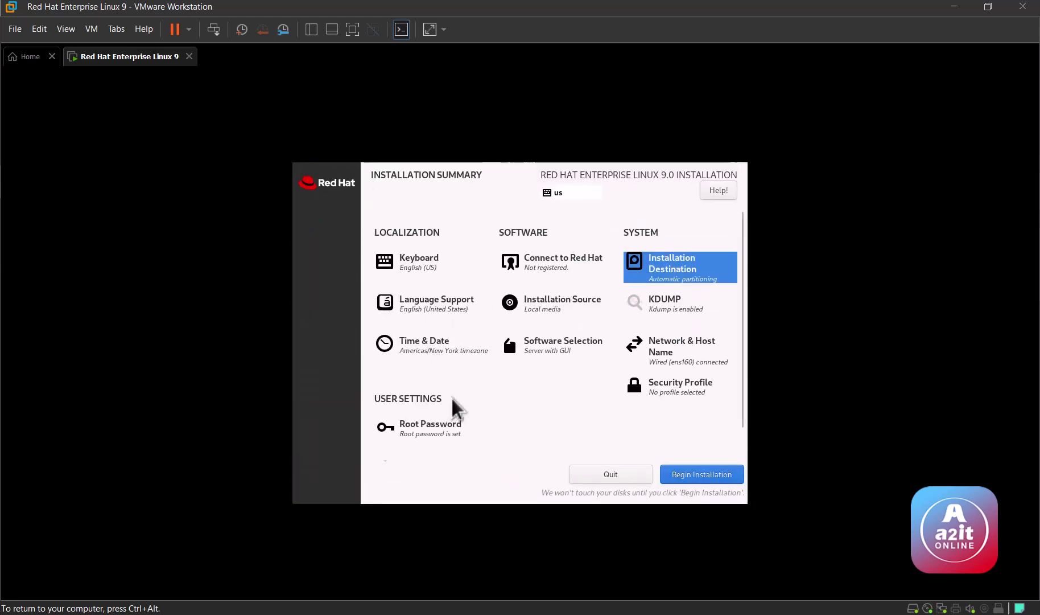
{"action": "left_click", "coordinate": [698, 476]}
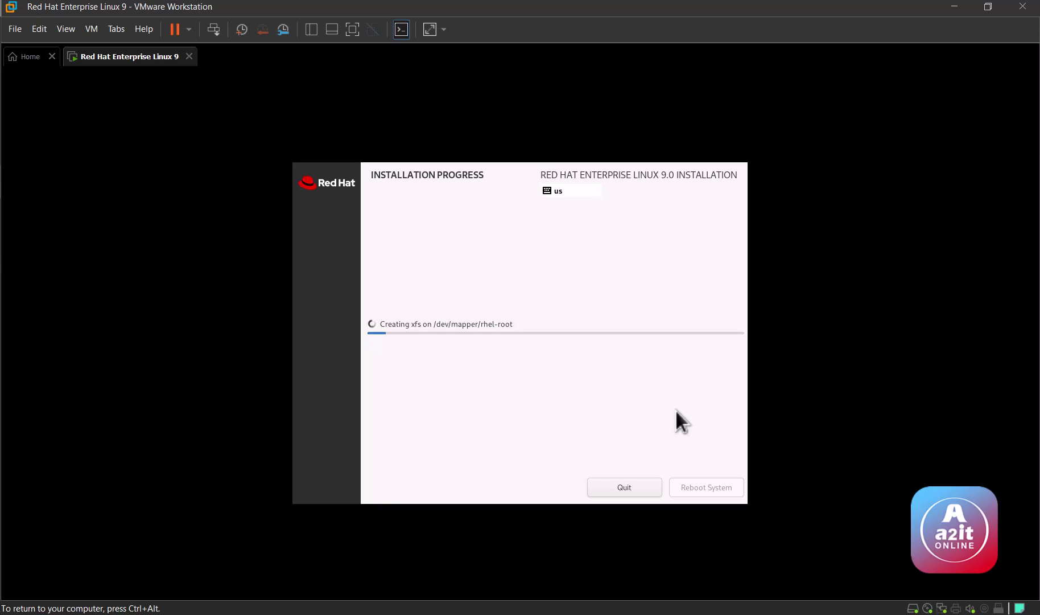
Step: Release keyboard and mouse from the VM while RHEL 9.0 installs to Complete
{"action": "key", "text": "ctrl+alt"}
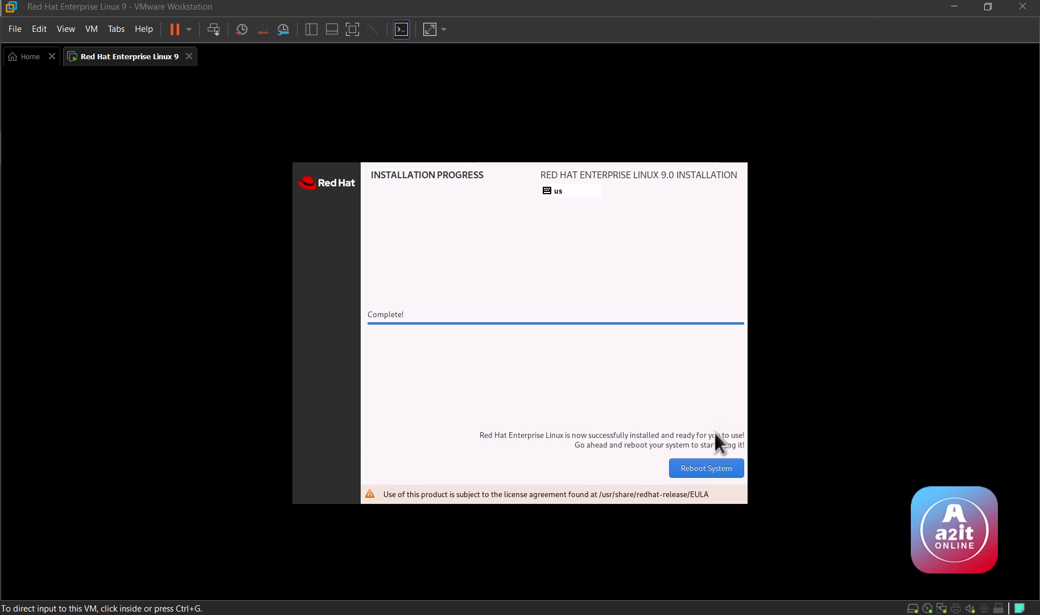
Step: Reboot into the installed RHEL 9.0 system and show the VM full screen
{"action": "left_click", "coordinate": [713, 467]}
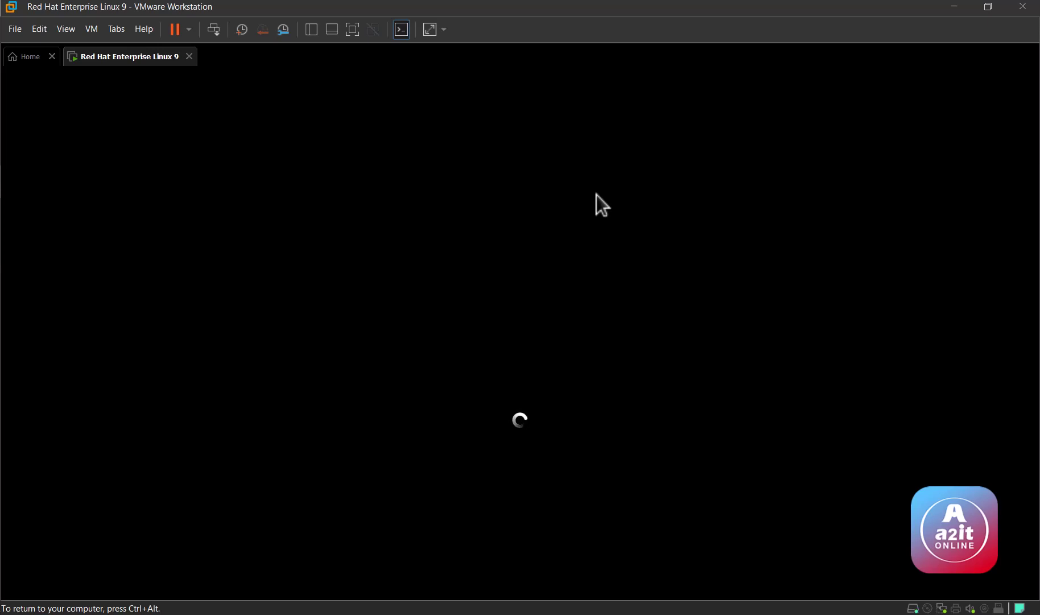
{"action": "key", "text": "ctrl+alt"}
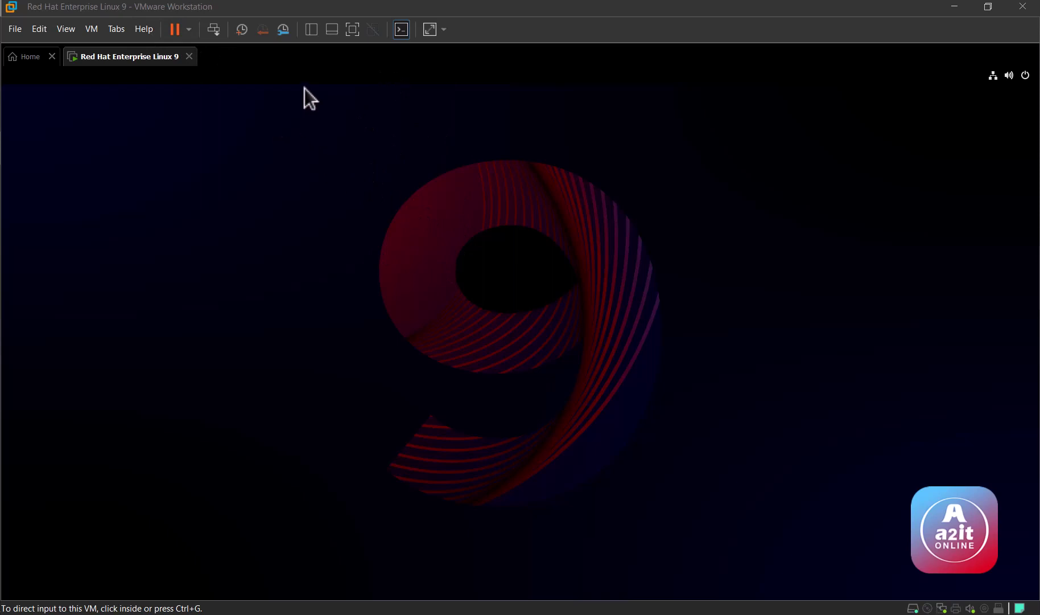
{"action": "left_click", "coordinate": [352, 30]}
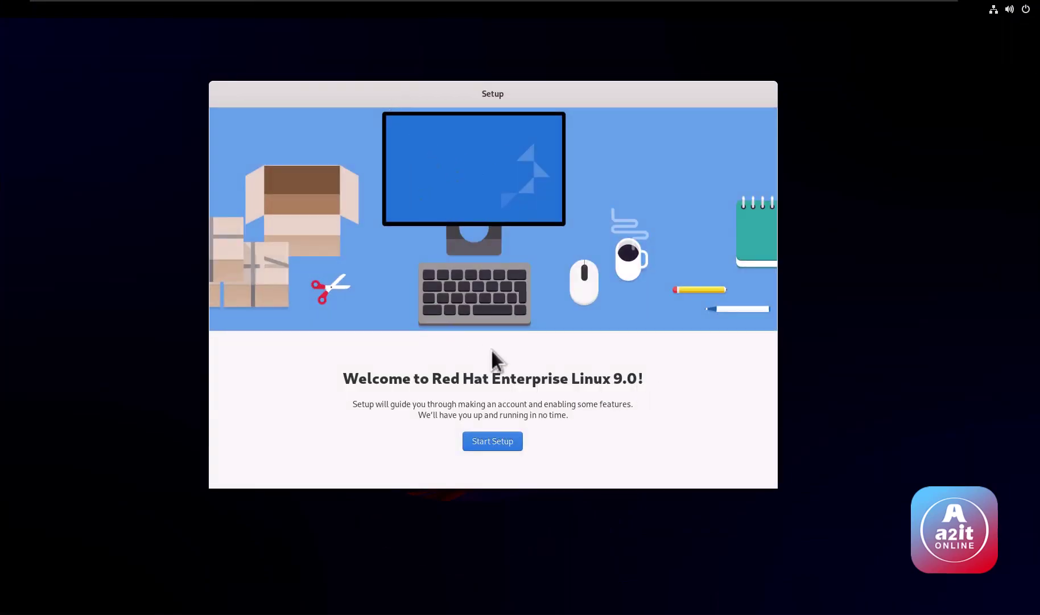
Step: Start first-boot setup, keep the privacy defaults and skip online accounts
{"action": "left_click", "coordinate": [494, 446]}
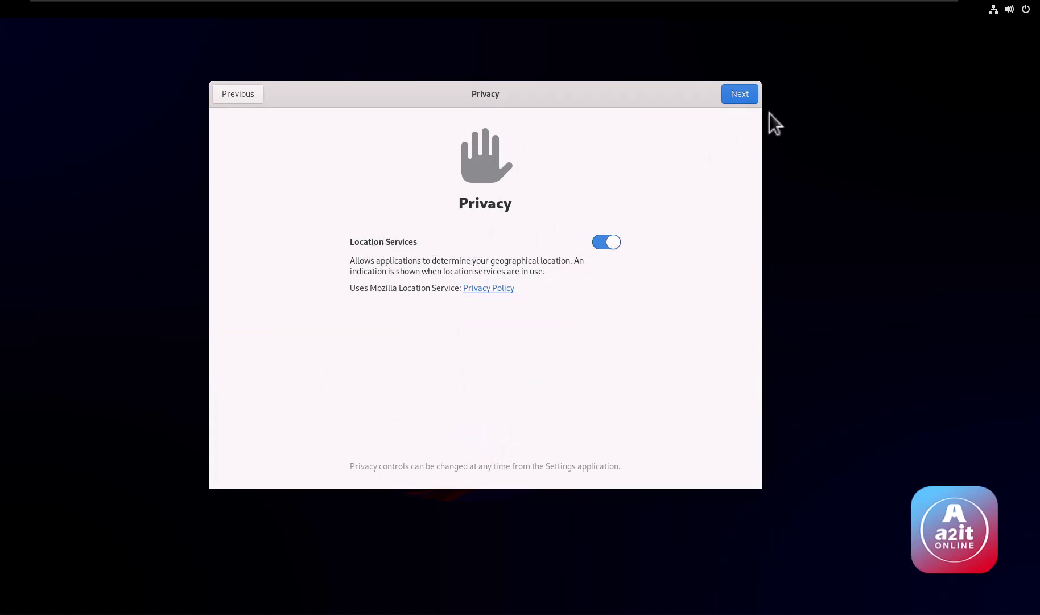
{"action": "left_click", "coordinate": [740, 97]}
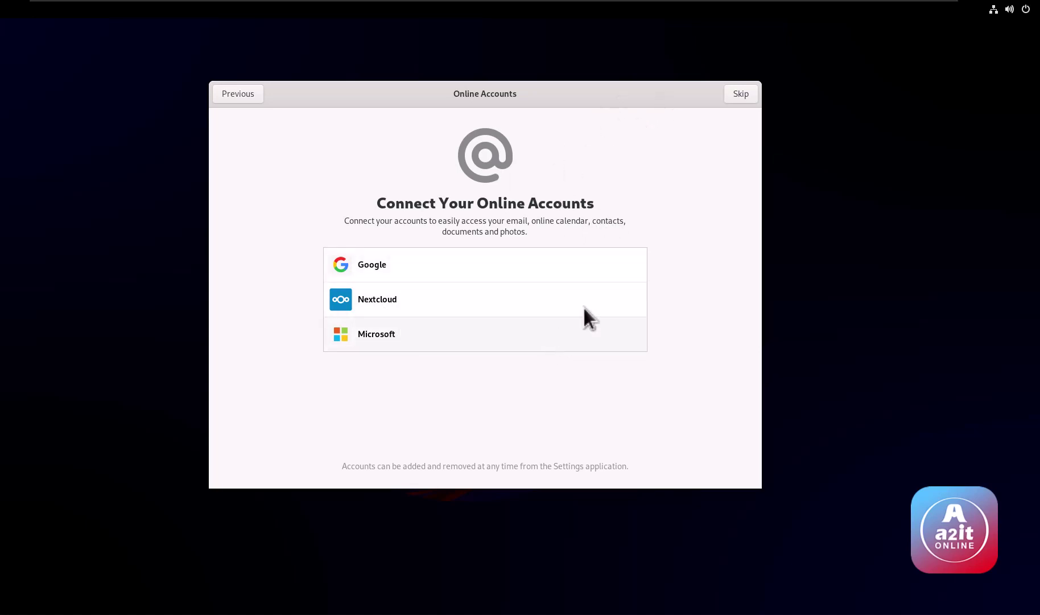
{"action": "left_click", "coordinate": [733, 99]}
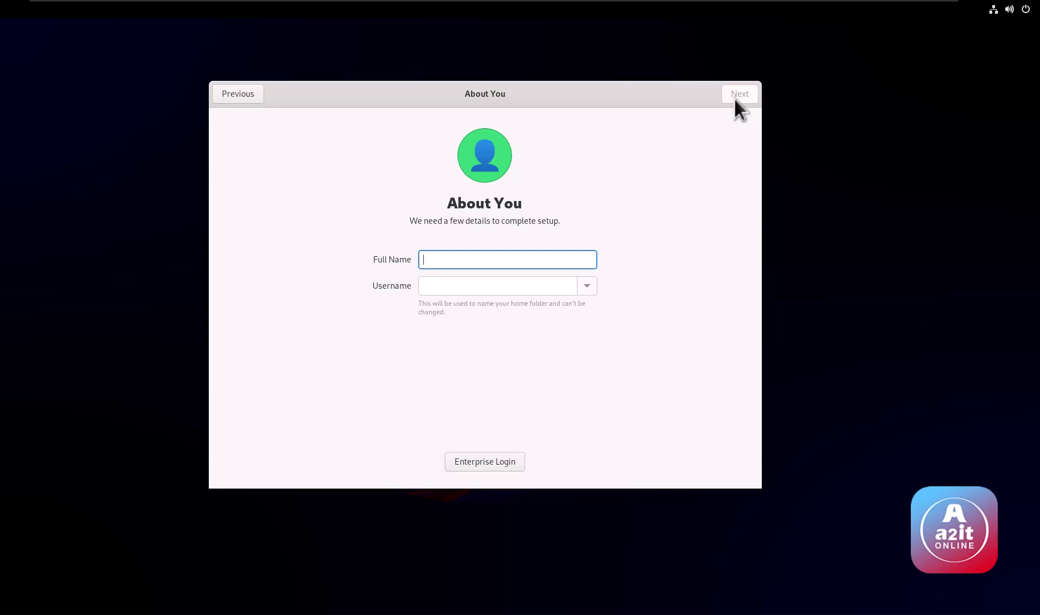
Step: Create the local user with a full name and a confirmed password to finish setup
{"action": "type", "text": "A2"}
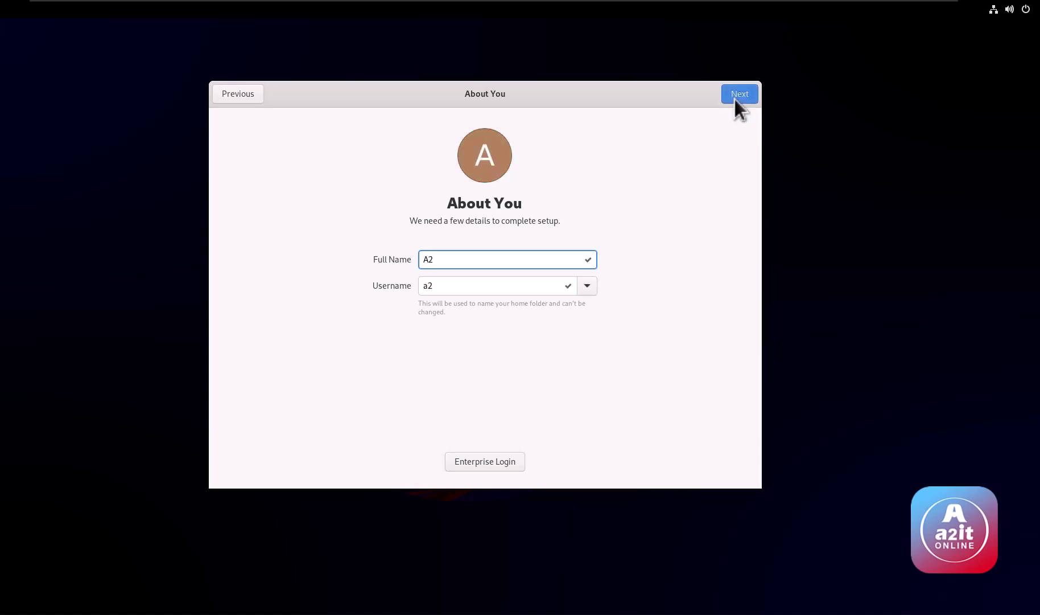
{"action": "type", "text": "it"}
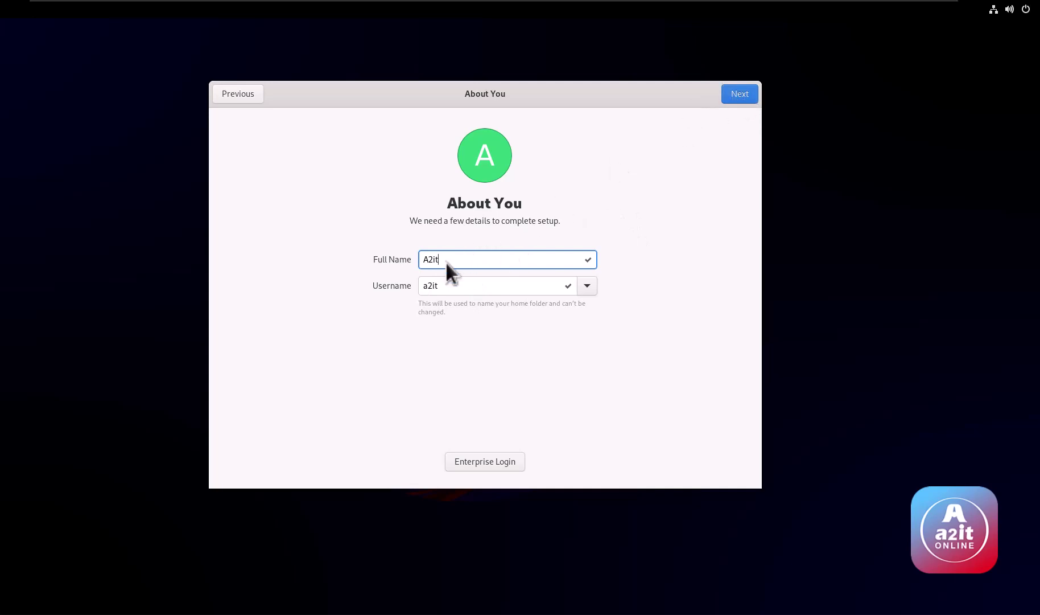
{"action": "left_click", "coordinate": [739, 94]}
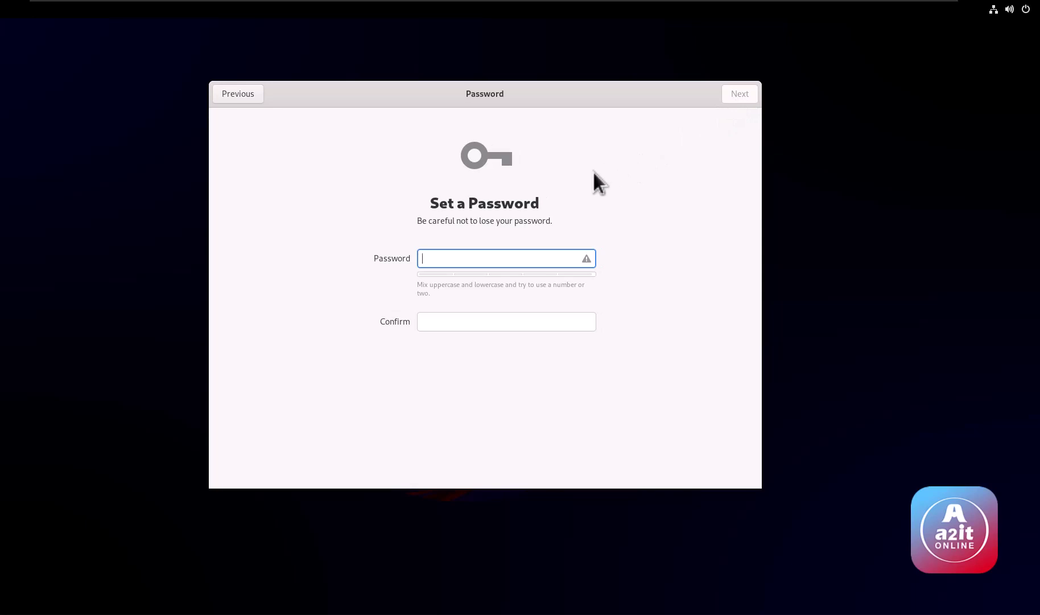
{"action": "type", "text": "123"}
{"action": "key", "text": "Tab"}
{"action": "type", "text": "123"}
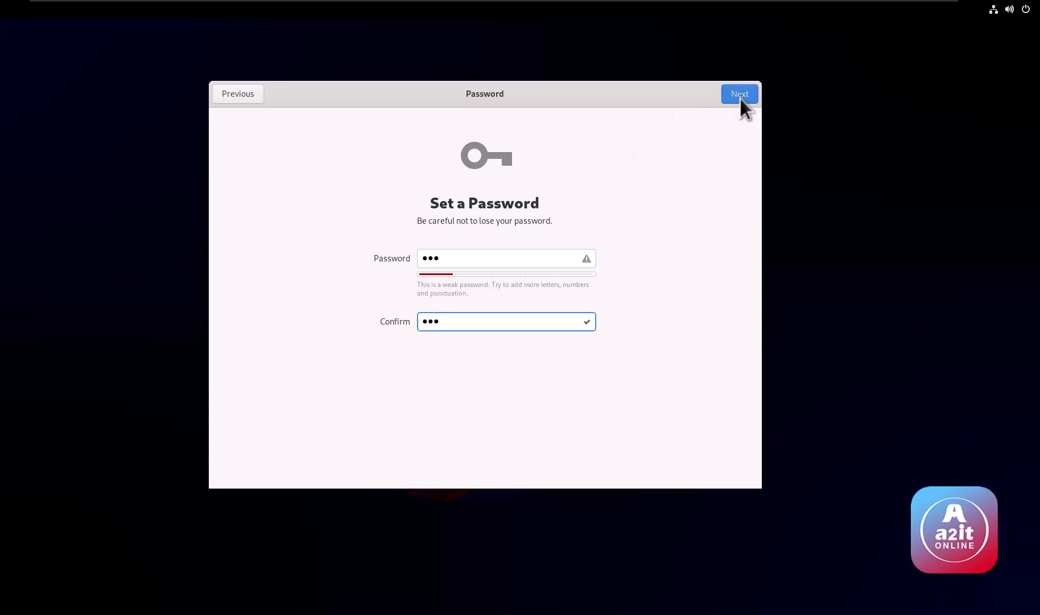
{"action": "left_click", "coordinate": [739, 94]}
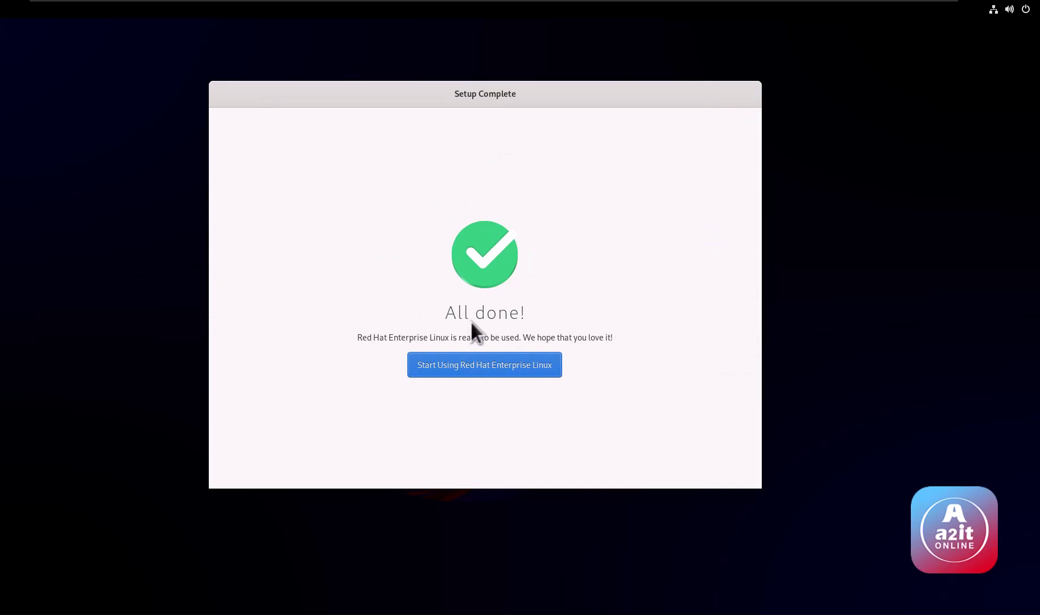
Step: Start using RHEL, decline the desktop tour and return to the plain desktop
{"action": "left_click", "coordinate": [479, 362]}
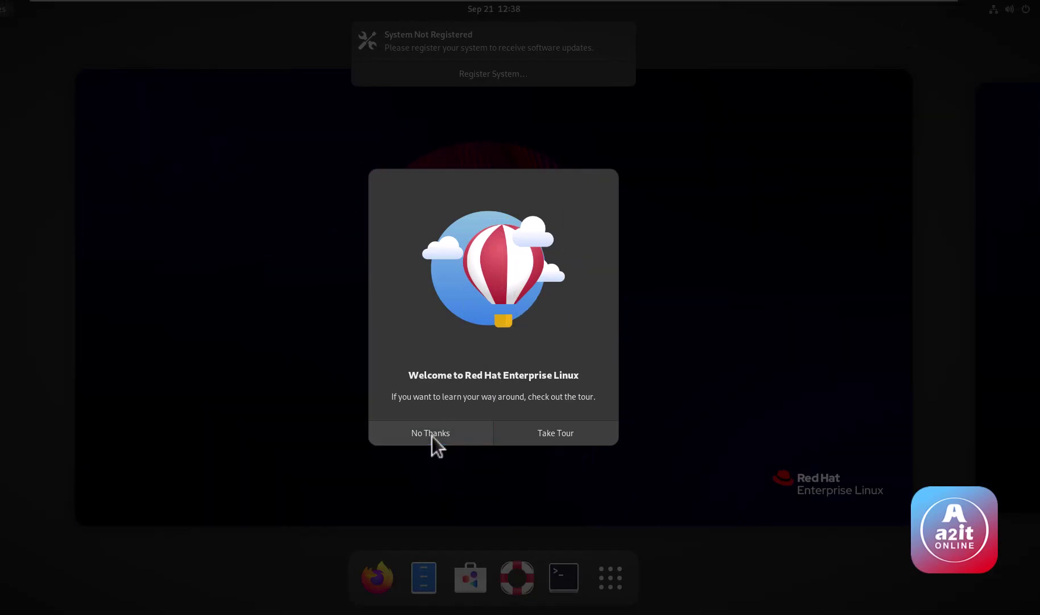
{"action": "left_click", "coordinate": [449, 435]}
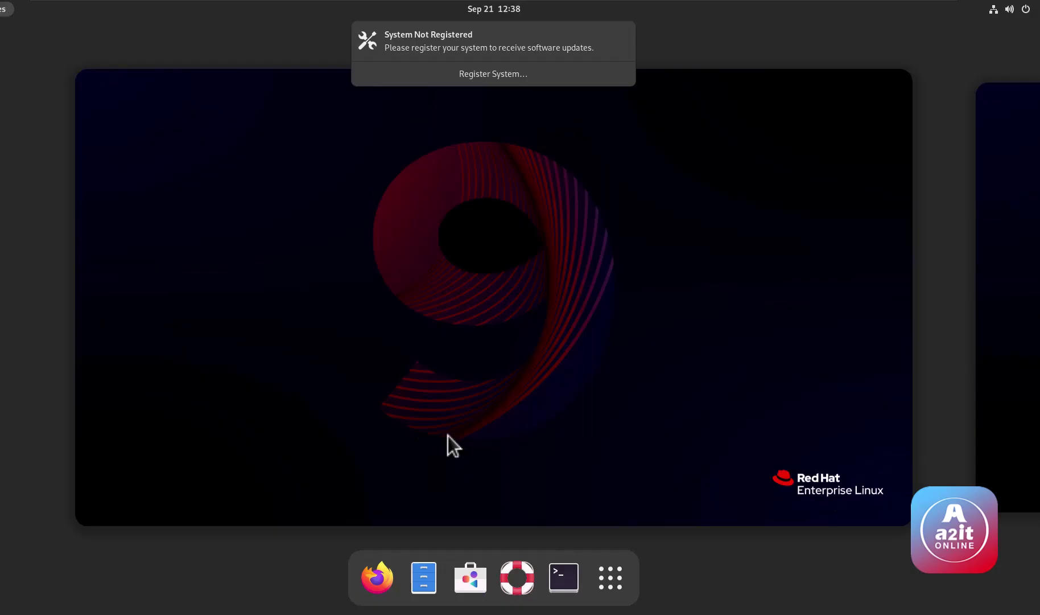
{"action": "left_click", "coordinate": [476, 273]}
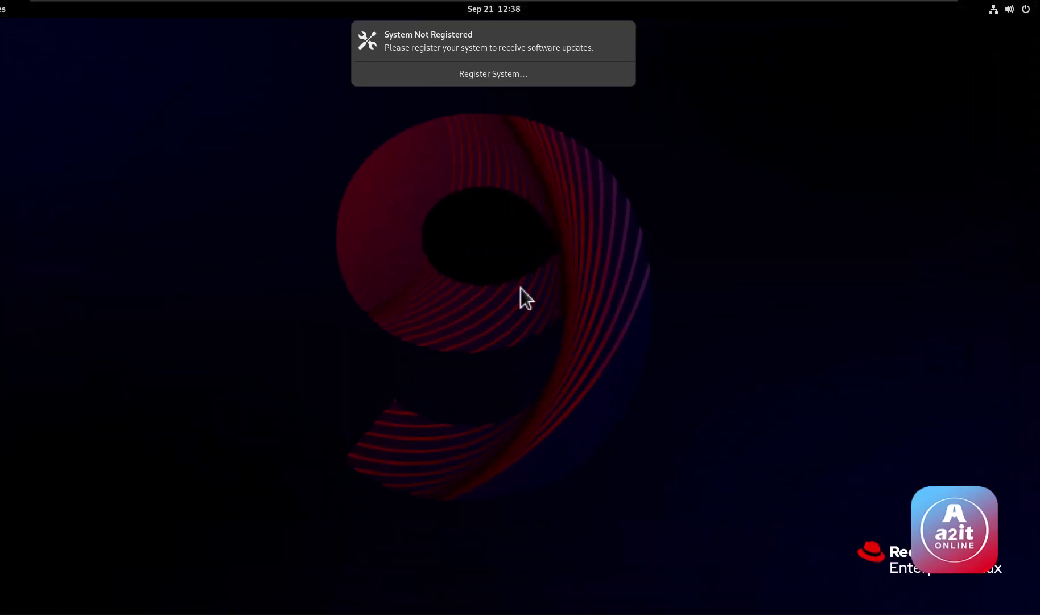
Step: Launch a Terminal from the activities overview and move it to the screen centre
{"action": "key", "text": "super"}
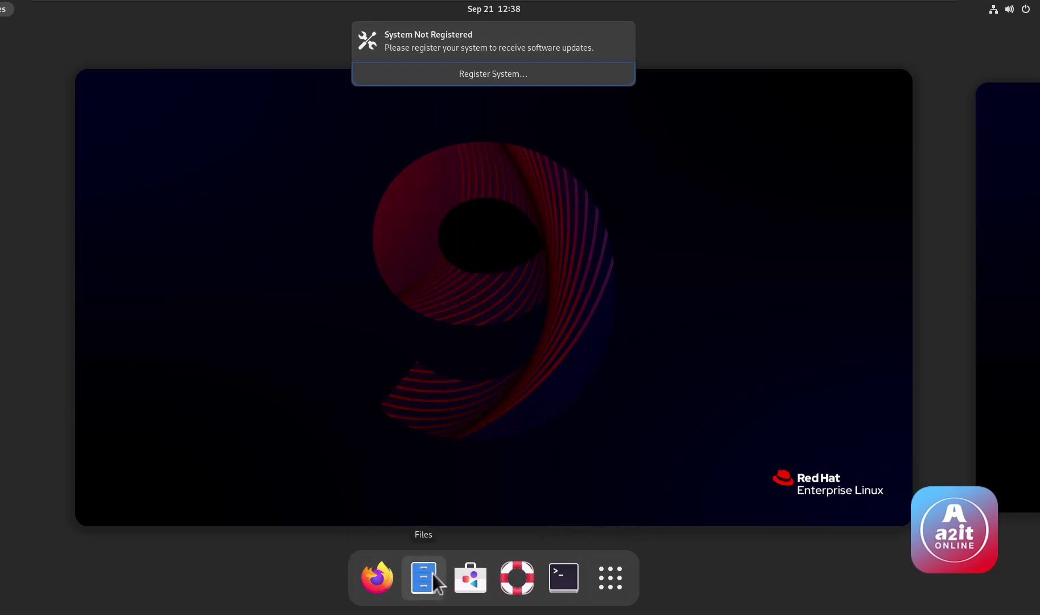
{"action": "left_click", "coordinate": [553, 573]}
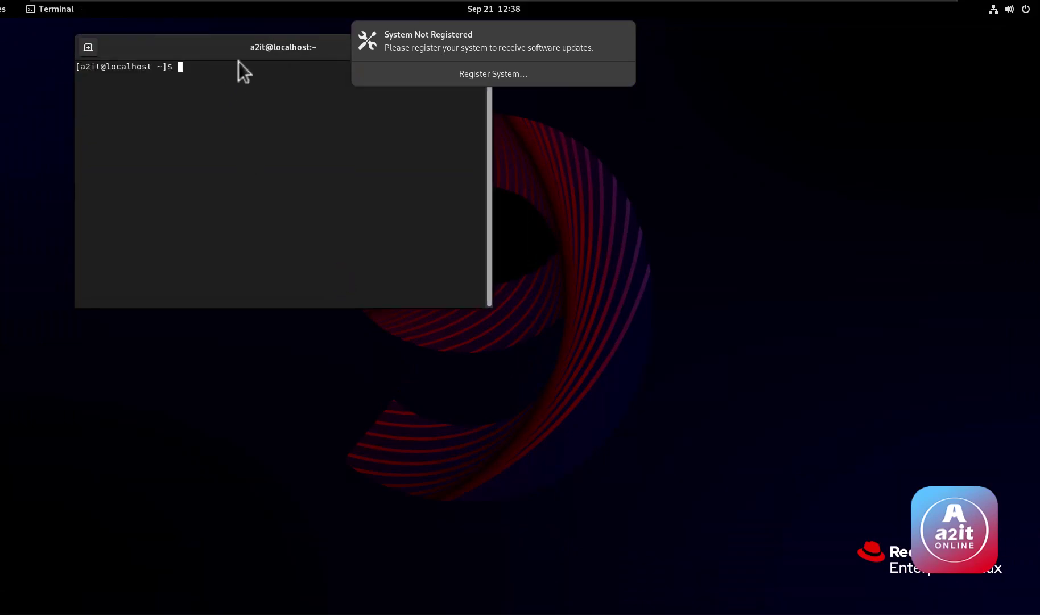
{"action": "left_click_drag", "start_coordinate": [235, 51], "coordinate": [418, 198]}
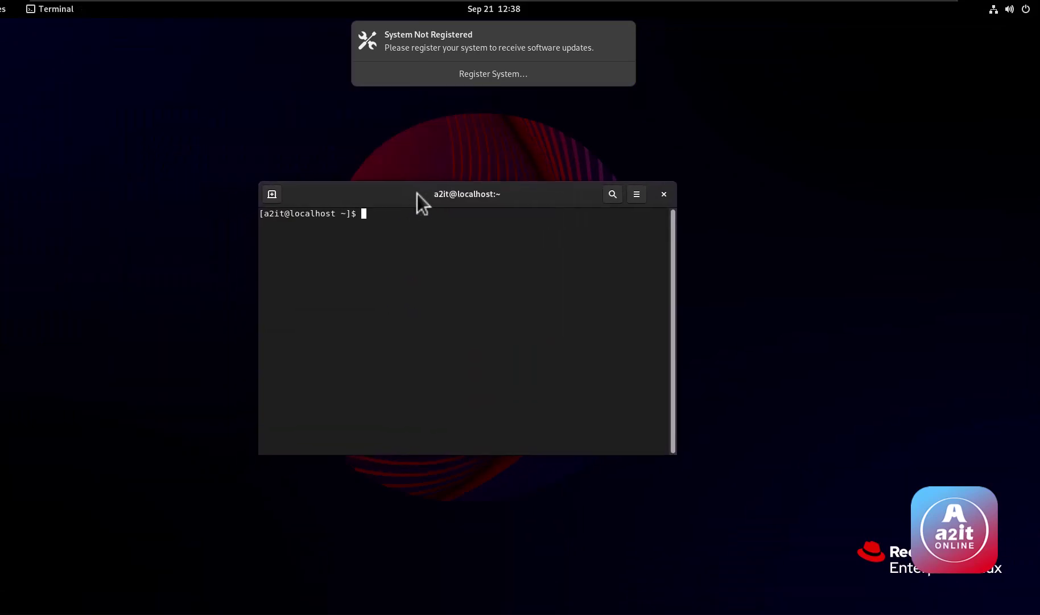